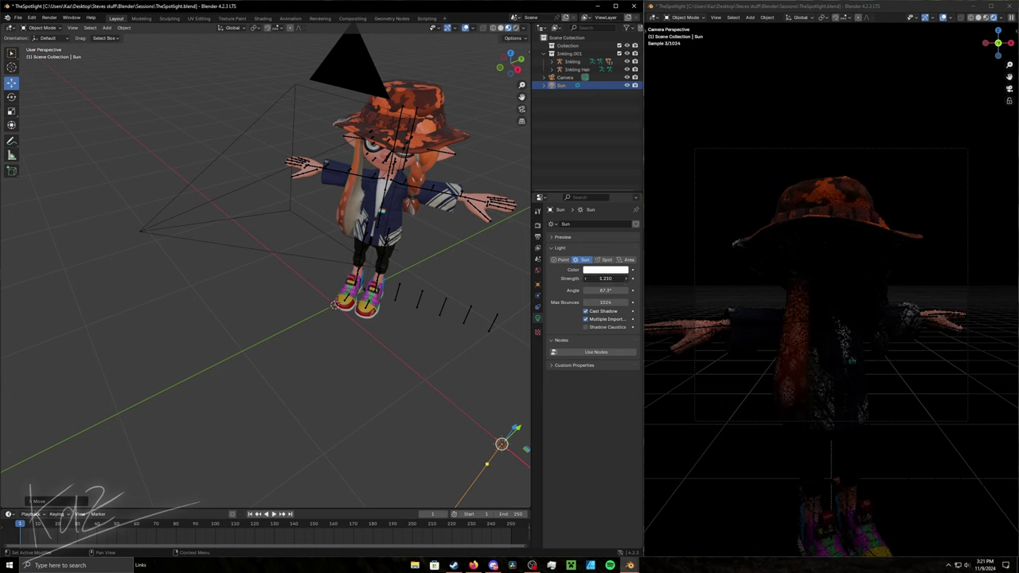
- Duplicate the Sun light just beside the original and make the copy blue with a strength of 0.8
{"action": "key", "text": "shift+d"}
{"action": "left_click", "coordinate": [486, 432]}
{"action": "left_click", "coordinate": [605, 269]}
{"action": "left_click", "coordinate": [582, 165]}
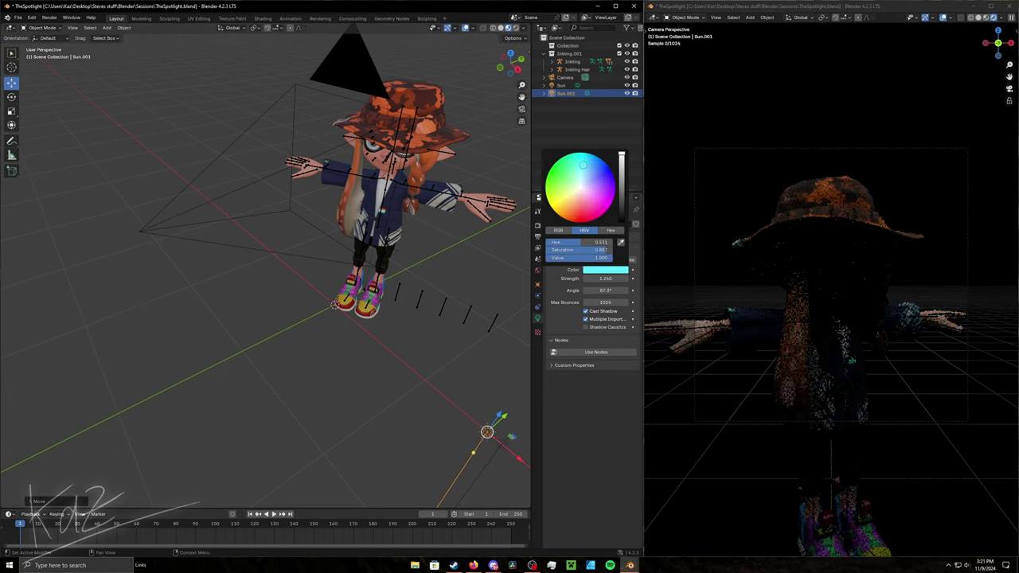
{"action": "left_click_drag", "start_coordinate": [605, 278], "coordinate": [585, 279]}
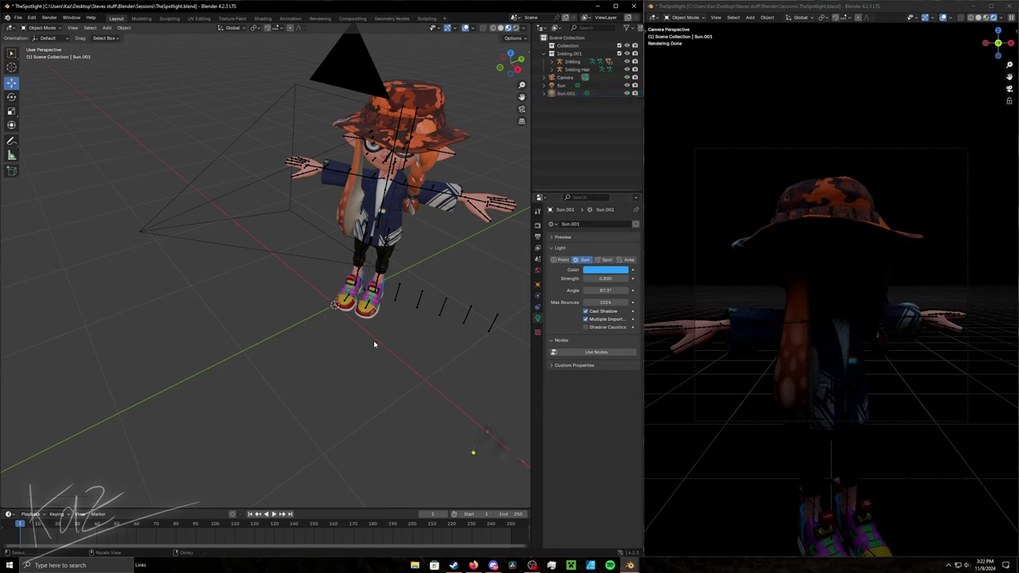
- Add a deep blue point light, hue 0.649 and value 0.548, beside the character's left hand
{"action": "key", "text": "shift+a"}
{"action": "left_click", "coordinate": [422, 350]}
{"action": "key", "text": "g"}
{"action": "left_click", "coordinate": [487, 432]}
{"action": "left_click", "coordinate": [605, 270]}
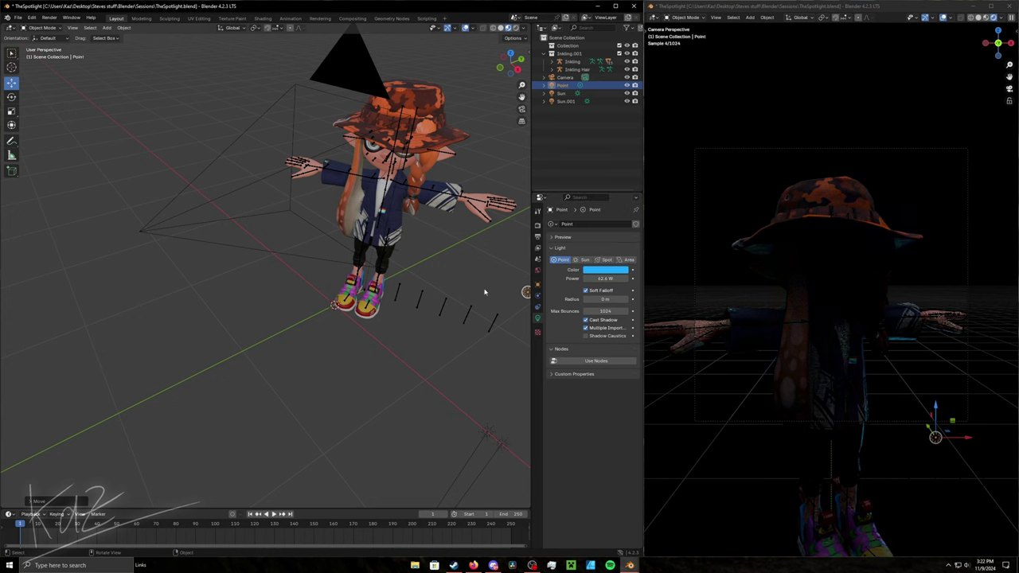
{"action": "middle_click_drag", "start_coordinate": [484, 292], "coordinate": [458, 294]}
{"action": "left_click", "coordinate": [605, 269]}
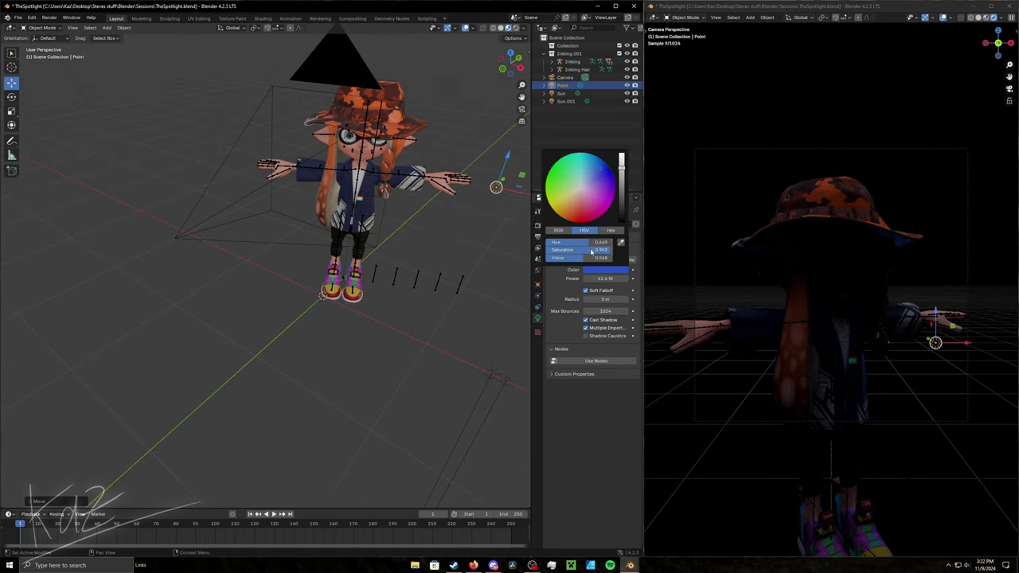
- Turn the point light into a spot light aimed across the character, with a 148° spot size and 1.38 m radius
{"action": "key", "text": "r"}
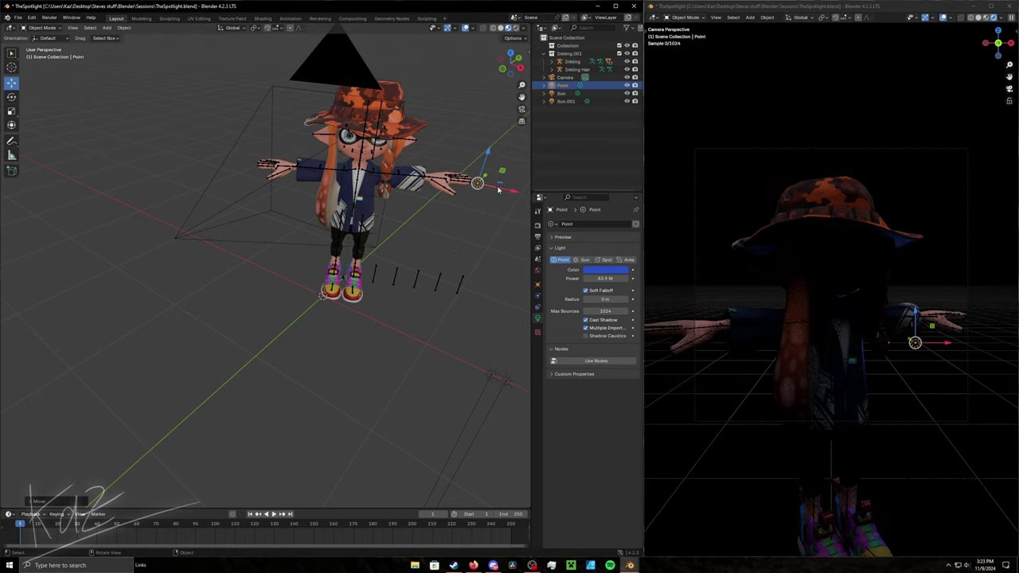
{"action": "key", "text": "x"}
{"action": "left_click", "coordinate": [606, 259]}
{"action": "left_click", "coordinate": [487, 194]}
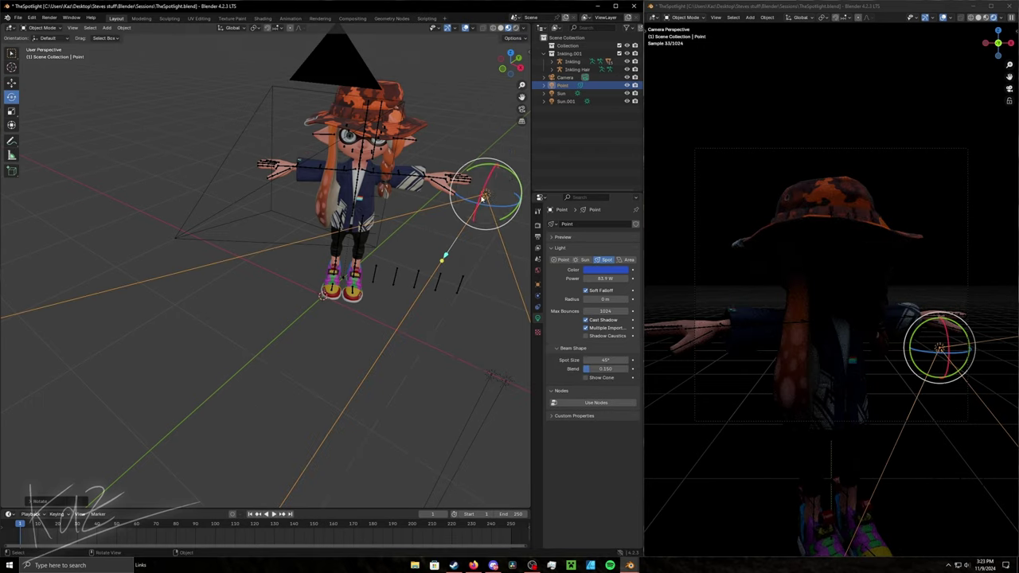
{"action": "left_click_drag", "start_coordinate": [500, 169], "coordinate": [370, 208]}
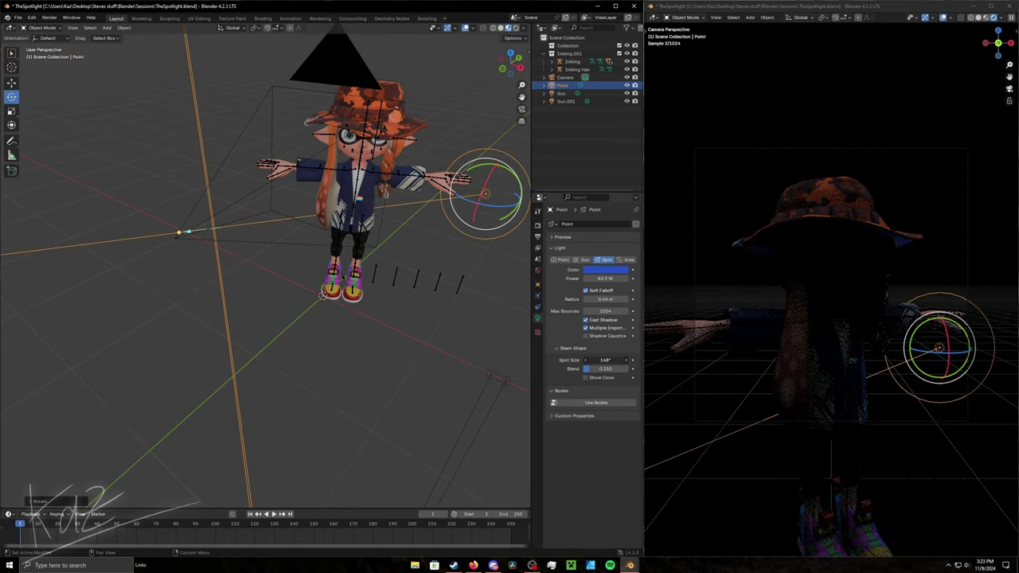
{"action": "left_click", "coordinate": [348, 328]}
{"action": "left_click_drag", "start_coordinate": [471, 222], "coordinate": [434, 295]}
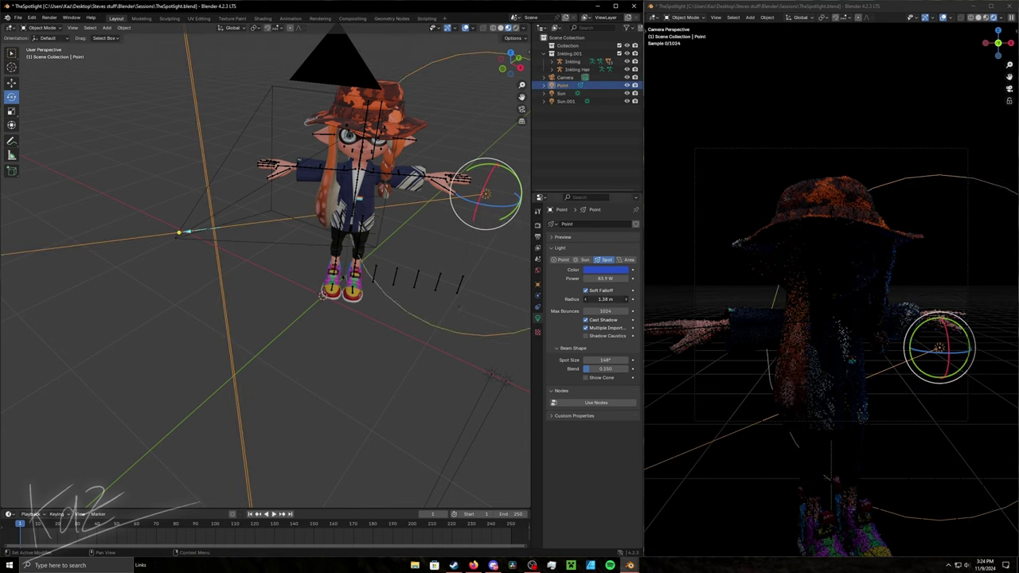
{"action": "left_click", "coordinate": [363, 392]}
{"action": "left_click", "coordinate": [498, 377]}
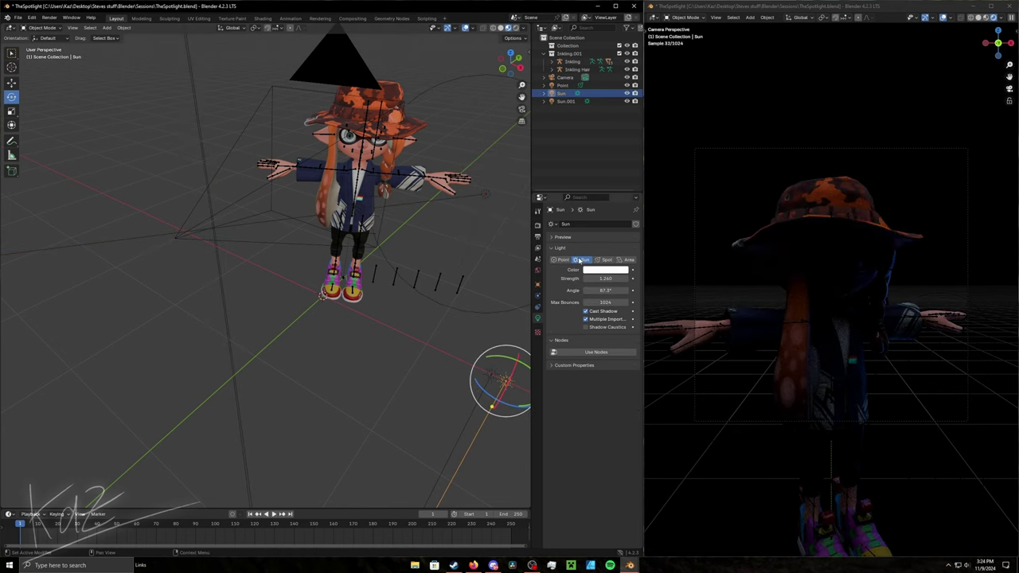
- Put the Inkling armature in Pose Mode, save the file, and rotate the Spine_1 bone to turn the torso
{"action": "left_click", "coordinate": [314, 192]}
{"action": "key", "text": "ctrl+Tab"}
{"action": "key", "text": "ctrl+s"}
{"action": "middle_click_drag", "start_coordinate": [344, 205], "coordinate": [308, 226]}
{"action": "scroll", "coordinate": [327, 215], "scroll_direction": "up", "scroll_amount": 3}
{"action": "left_click", "coordinate": [308, 227]}
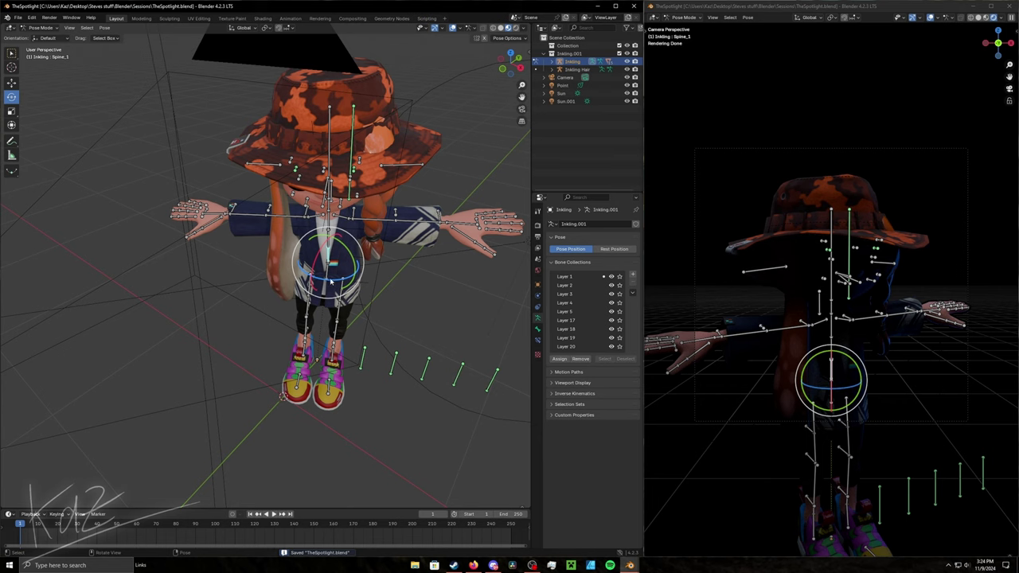
{"action": "left_click_drag", "start_coordinate": [331, 280], "coordinate": [308, 224]}
- Rotate the right upper arm bone Arm_1_R to swing the arm forward, trying the global Y and Z axes
{"action": "left_click", "coordinate": [306, 221]}
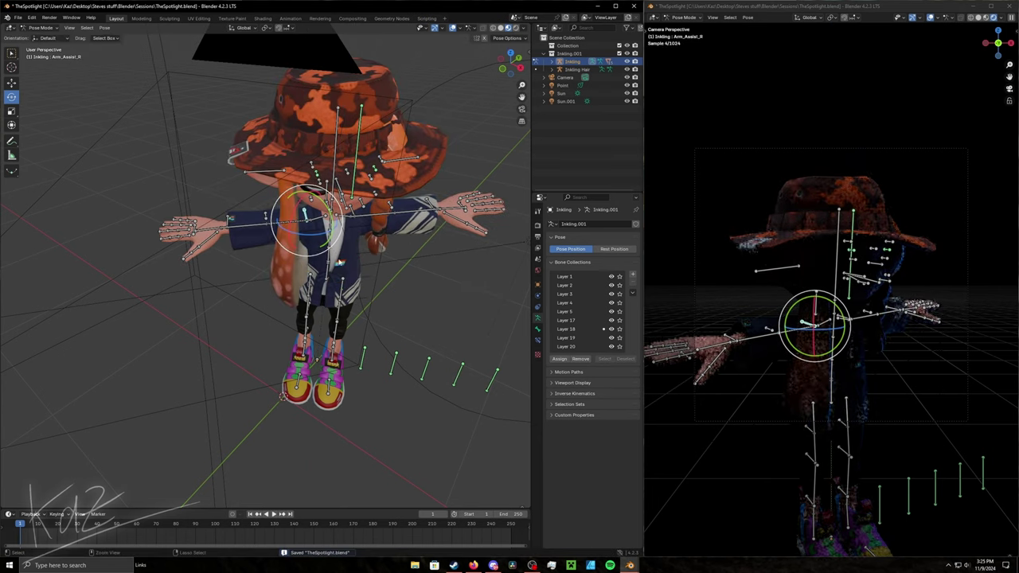
{"action": "left_click", "coordinate": [717, 342]}
{"action": "left_click_drag", "start_coordinate": [784, 306], "coordinate": [800, 341]}
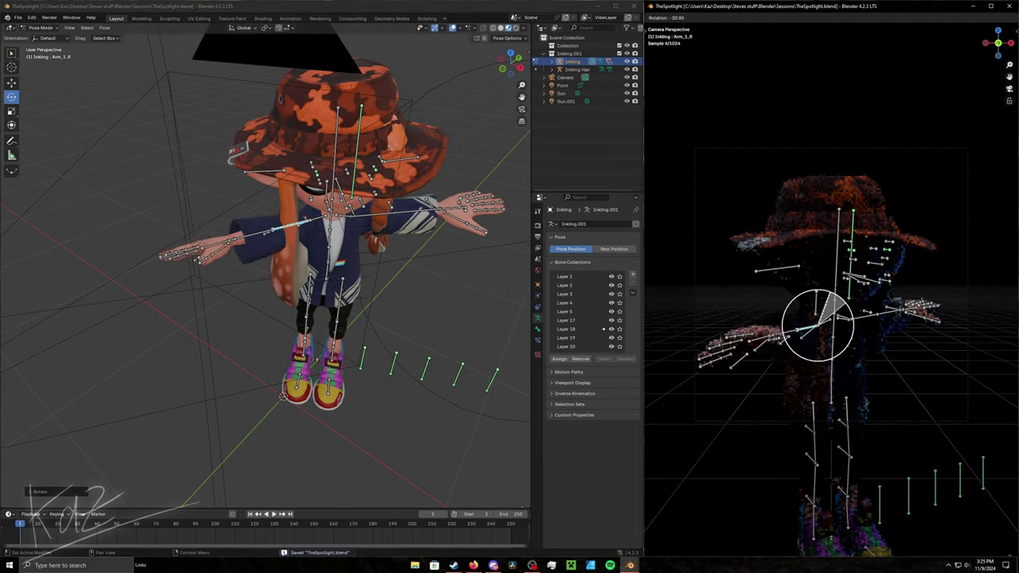
{"action": "key", "text": "Escape"}
{"action": "key", "text": "r"}
{"action": "key", "text": "y"}
{"action": "key", "text": "z"}
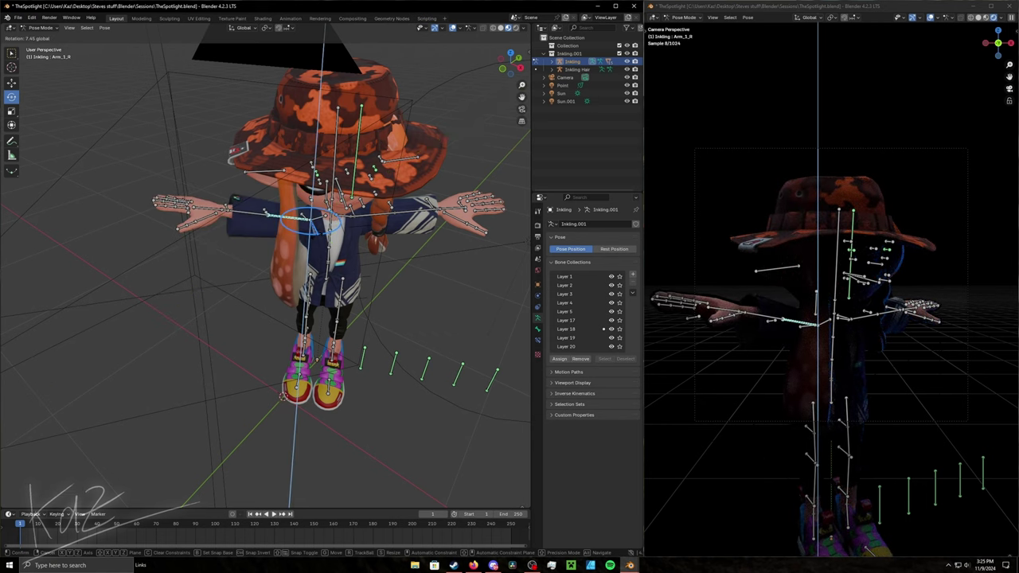
{"action": "key", "text": "Escape"}
- Rotate the right forearm and wrist bones so the open hand faces the camera, and save the file
{"action": "left_click", "coordinate": [792, 314]}
{"action": "left_click_drag", "start_coordinate": [828, 326], "coordinate": [792, 334]}
{"action": "key", "text": "ctrl+s"}
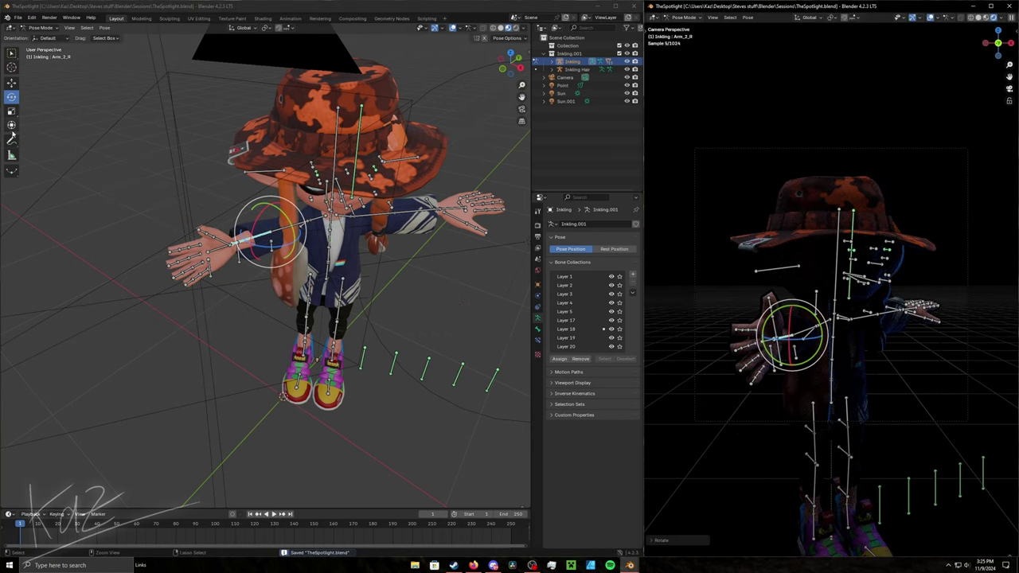
{"action": "left_click", "coordinate": [231, 240]}
{"action": "left_click_drag", "start_coordinate": [195, 239], "coordinate": [114, 244]}
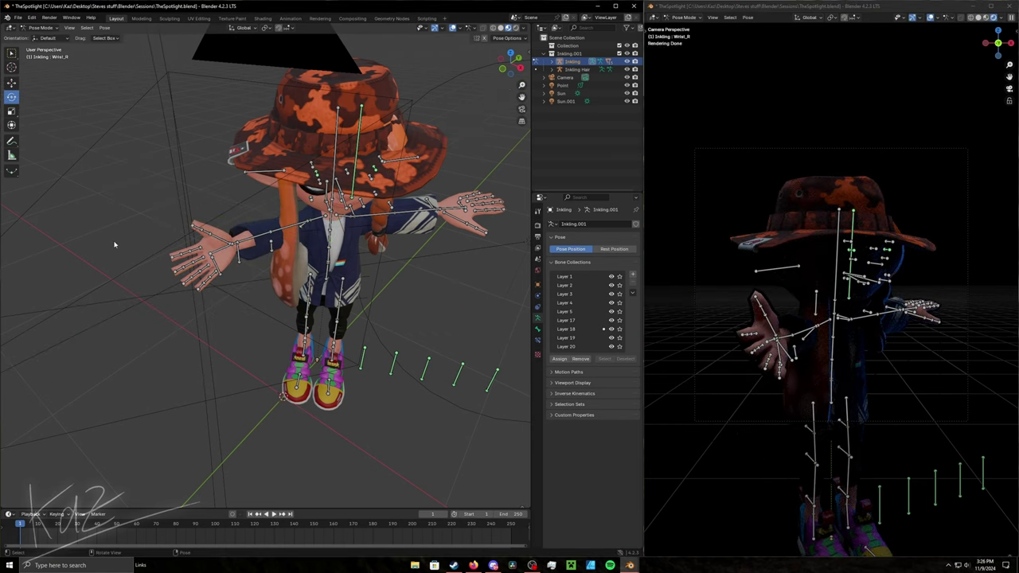
- Move the right arm bones out toward the camera so the hand reaches into the foreground, and save the file
{"action": "key", "text": "shift+space"}
{"action": "key", "text": "g"}
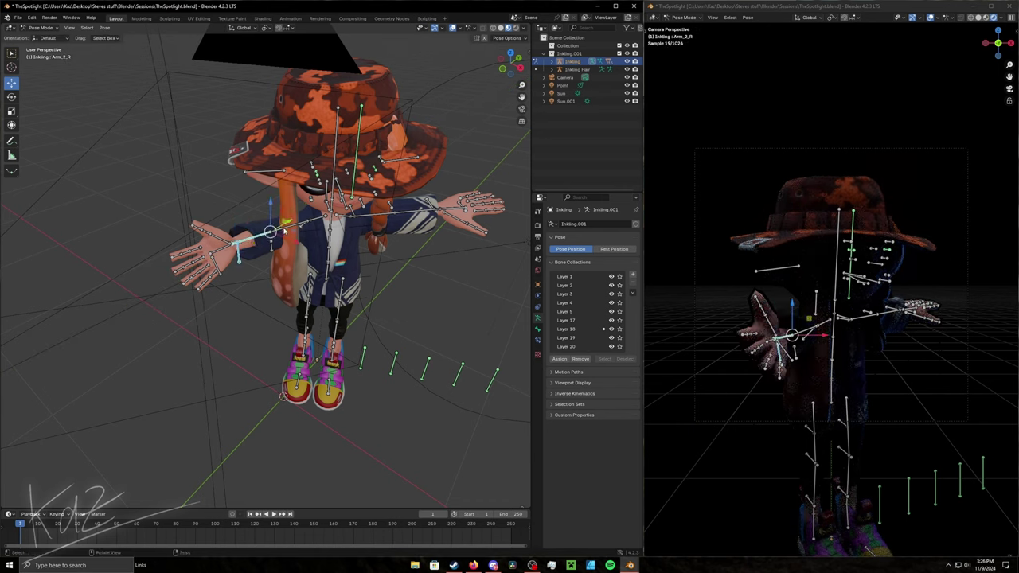
{"action": "left_click", "coordinate": [225, 253]}
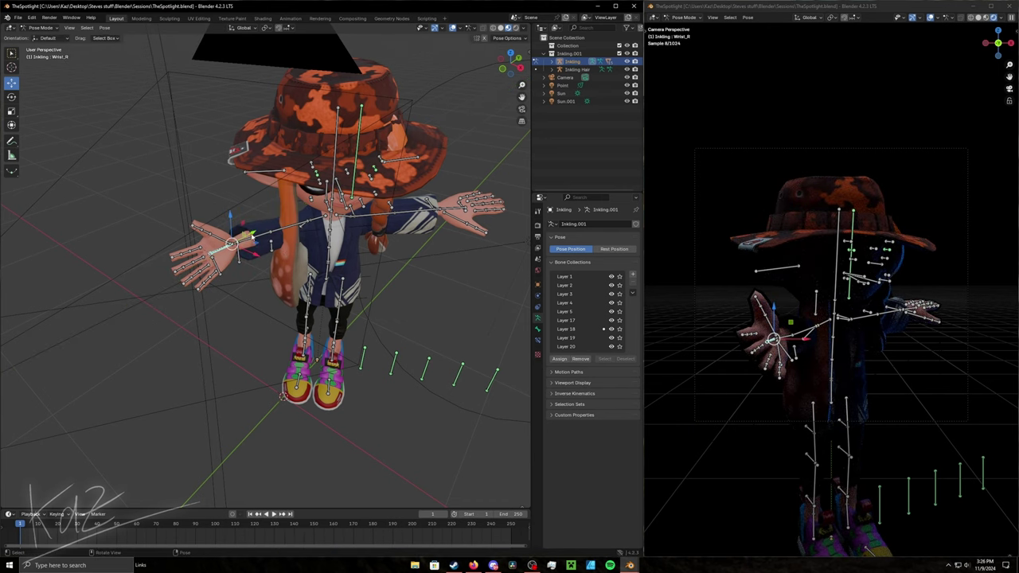
{"action": "left_click", "coordinate": [420, 28]}
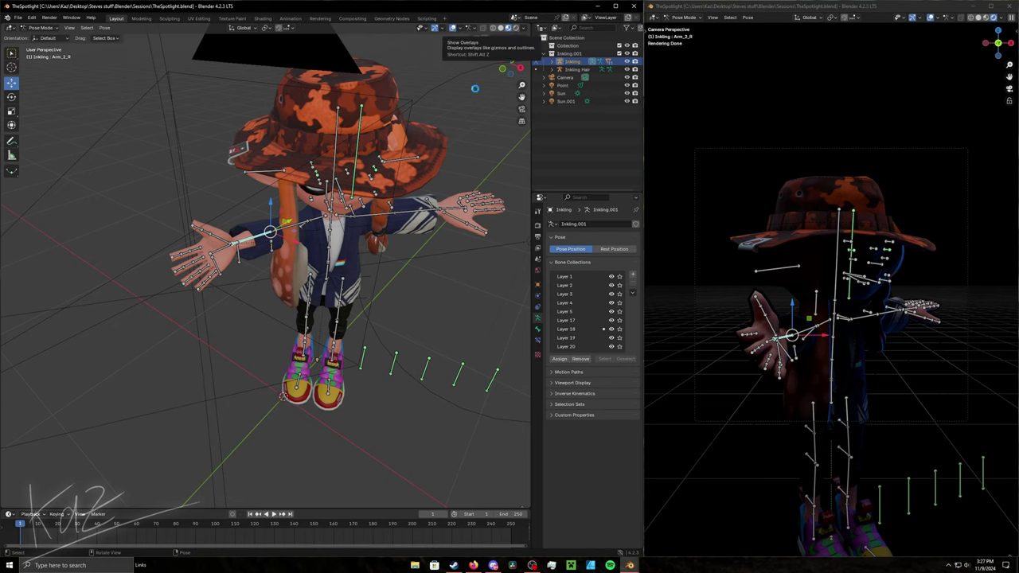
{"action": "left_click", "coordinate": [303, 233]}
{"action": "left_click_drag", "start_coordinate": [317, 221], "coordinate": [302, 248]}
{"action": "key", "text": "ctrl+s"}
- Rotate the left upper arm bone down and forward, and tilt the Spine_1 bone so the torso leans sideways
{"action": "scroll", "coordinate": [304, 248], "scroll_direction": "up", "scroll_amount": 5}
{"action": "scroll", "coordinate": [342, 238], "scroll_direction": "down", "scroll_amount": 3}
{"action": "left_click", "coordinate": [374, 255]}
{"action": "key", "text": "shift+space"}
{"action": "key", "text": "r"}
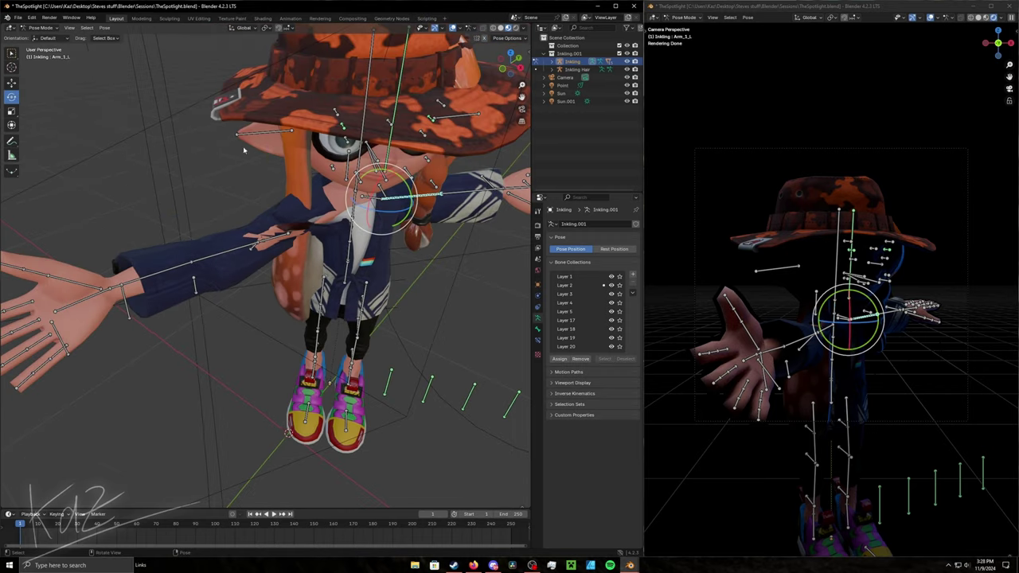
{"action": "key", "text": "r"}
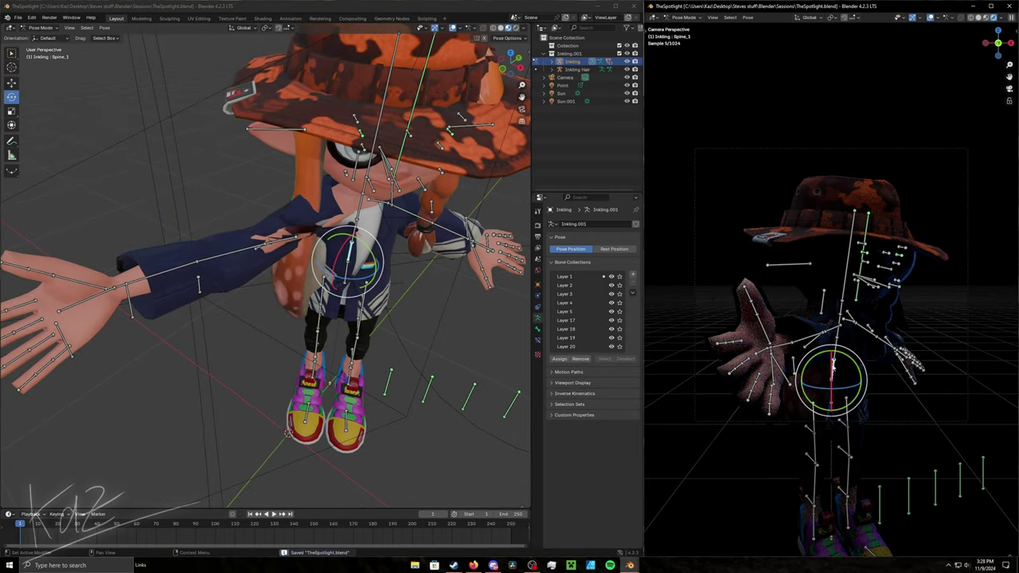
{"action": "left_click_drag", "start_coordinate": [366, 263], "coordinate": [350, 239]}
- Rotate the right arm and wrist bones so the palm turns upward toward the camera, and save the file
{"action": "left_click", "coordinate": [266, 261]}
{"action": "left_click_drag", "start_coordinate": [282, 271], "coordinate": [270, 248]}
{"action": "left_click", "coordinate": [135, 293]}
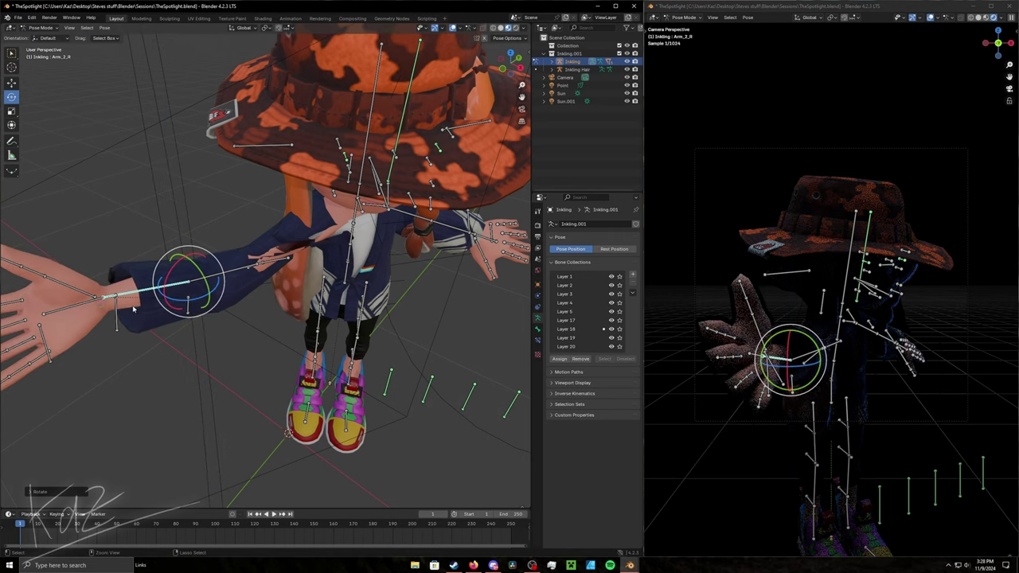
{"action": "left_click", "coordinate": [103, 297]}
{"action": "left_click_drag", "start_coordinate": [102, 263], "coordinate": [87, 274]}
{"action": "key", "text": "ctrl+s"}
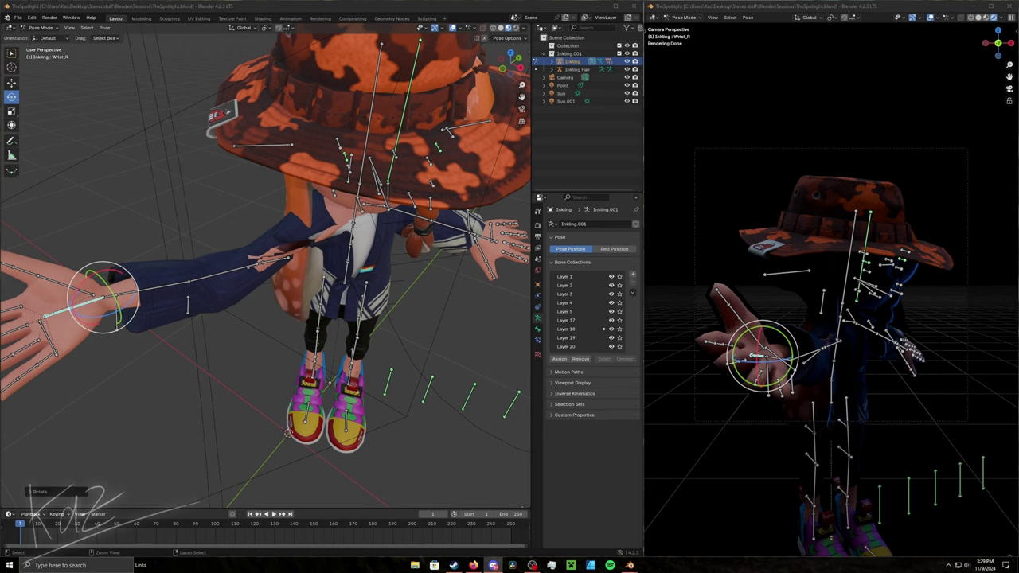
- Undo recent pose changes and try lowering the left upper arm beside the body
{"action": "key", "text": "ctrl+z"}
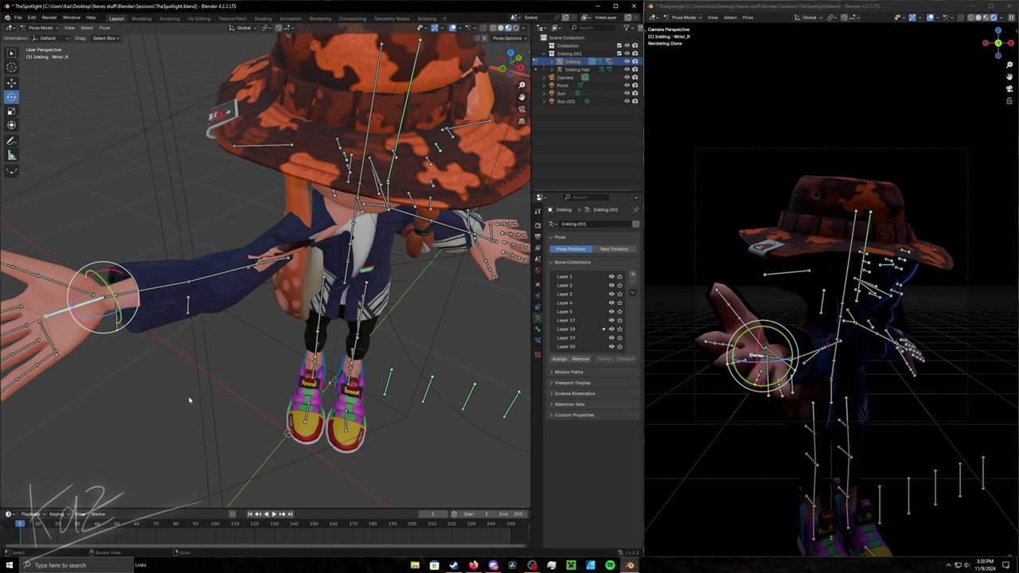
{"action": "key", "text": "ctrl+z"}
{"action": "key", "text": "ctrl+z"}
{"action": "key", "text": "ctrl+z"}
{"action": "key", "text": "ctrl+z"}
{"action": "key", "text": "ctrl+z"}
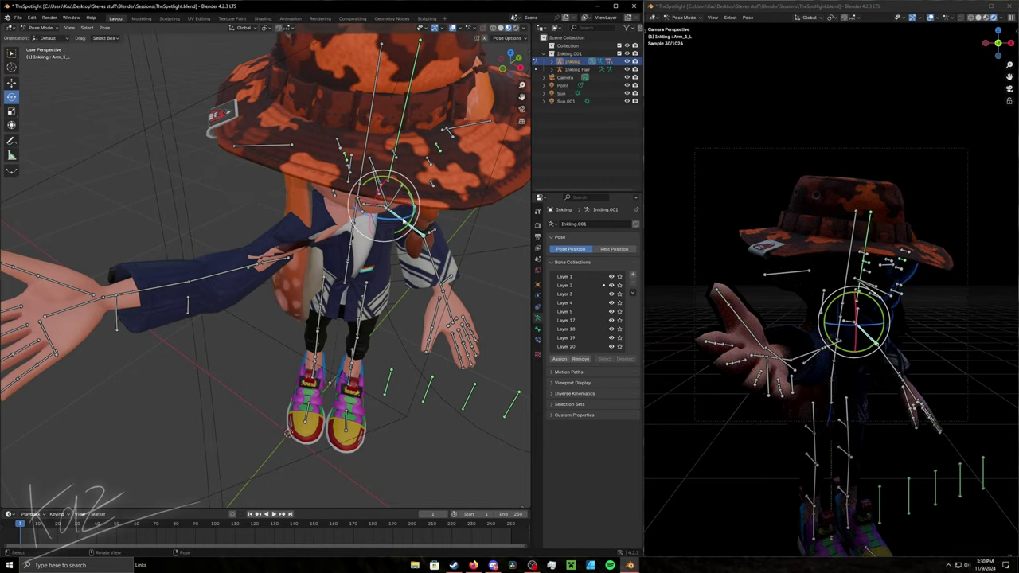
{"action": "key", "text": "ctrl+z"}
{"action": "key", "text": "ctrl+z"}
{"action": "key", "text": "ctrl+z"}
{"action": "middle_click_drag", "start_coordinate": [263, 319], "coordinate": [318, 263]}
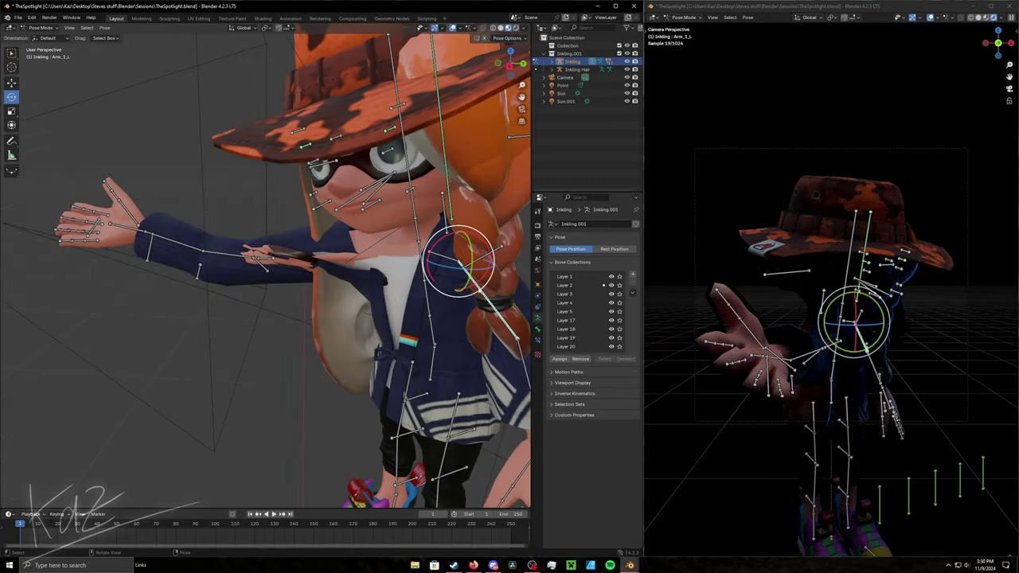
- Rotate the spine to shift the torso's lean, and raise the left arm with its wrist bent upward
{"action": "left_click", "coordinate": [411, 249]}
{"action": "key", "text": "r"}
{"action": "key", "text": "y"}
{"action": "middle_click_drag", "start_coordinate": [411, 249], "coordinate": [418, 236]}
{"action": "right_click", "coordinate": [417, 236]}
{"action": "left_click", "coordinate": [465, 319]}
{"action": "left_click_drag", "start_coordinate": [490, 255], "coordinate": [421, 239]}
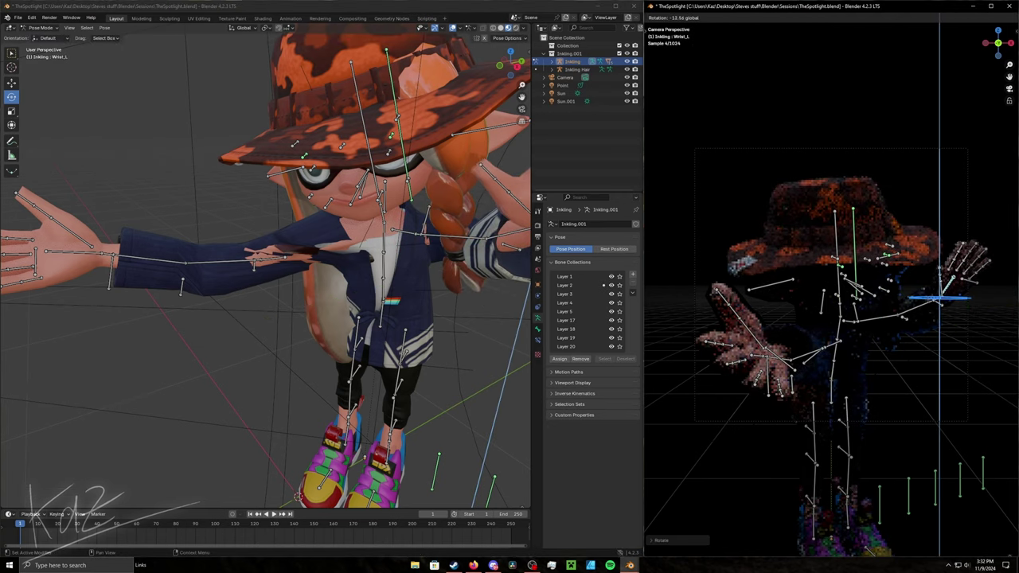
{"action": "scroll", "coordinate": [201, 398], "scroll_direction": "down", "scroll_amount": 3}
{"action": "scroll", "coordinate": [201, 399], "scroll_direction": "up", "scroll_amount": 3}
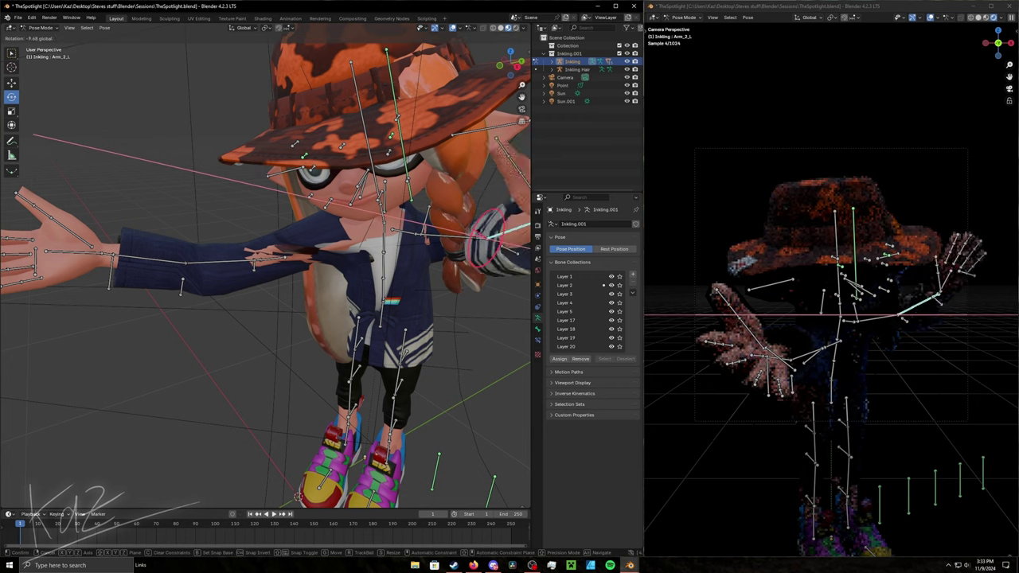
- Rotate the left upper arm and forearm bones down and away from the body, and save the file
{"action": "left_click", "coordinate": [501, 267]}
{"action": "key", "text": "r"}
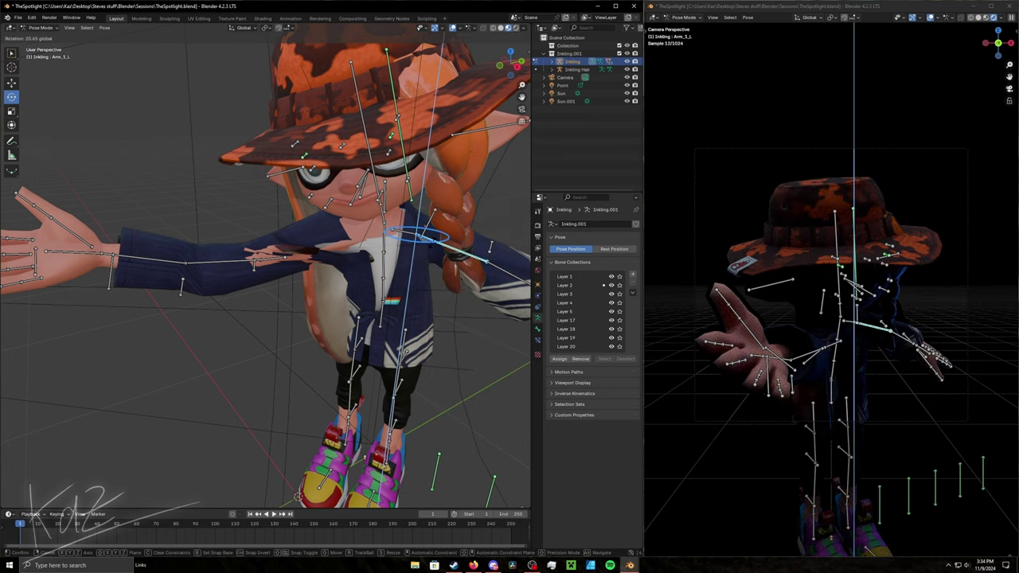
{"action": "left_click", "coordinate": [482, 294]}
{"action": "key", "text": "ctrl+s"}
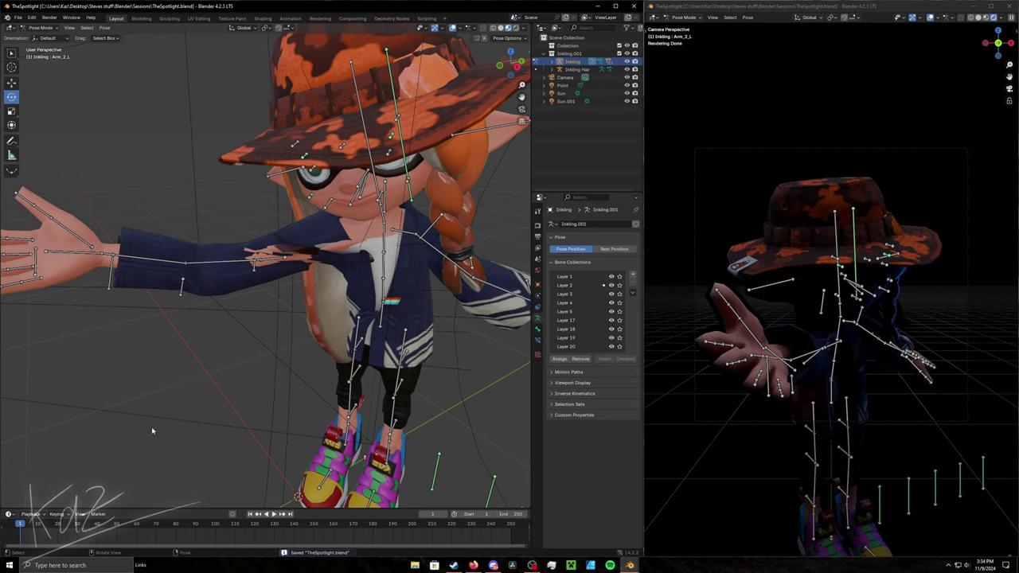
- Enable In Front display for the Inkling Hair armature and put it in Pose Mode
{"action": "key", "text": "ctrl+Tab"}
{"action": "left_click", "coordinate": [580, 383]}
{"action": "left_click", "coordinate": [440, 338]}
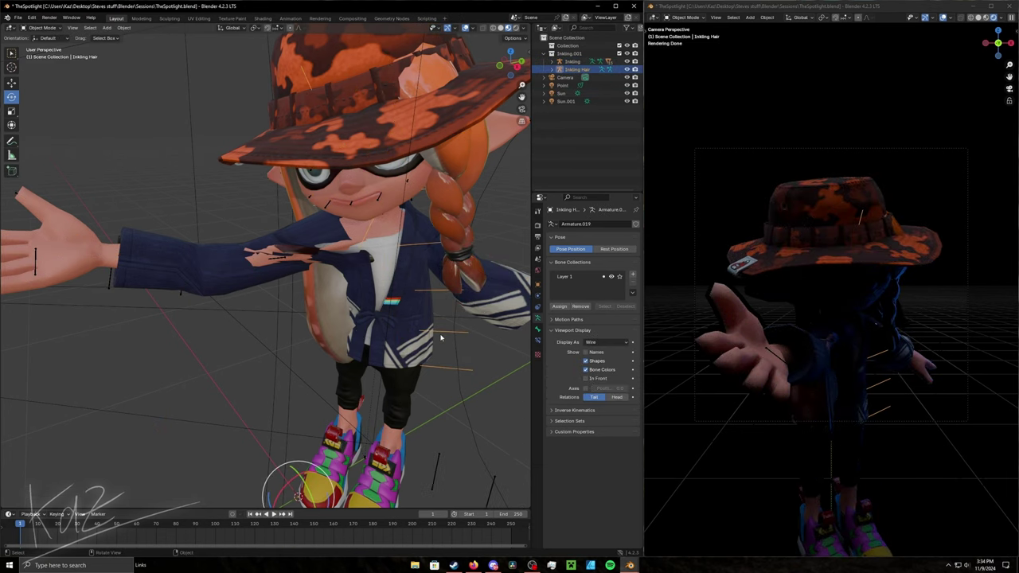
{"action": "key", "text": "ctrl+s"}
{"action": "key", "text": "ctrl+Tab"}
- Rotate the bones of the left hair braid so it swings away from the body, undoing the last rotation
{"action": "left_click_drag", "start_coordinate": [506, 68], "coordinate": [494, 96]}
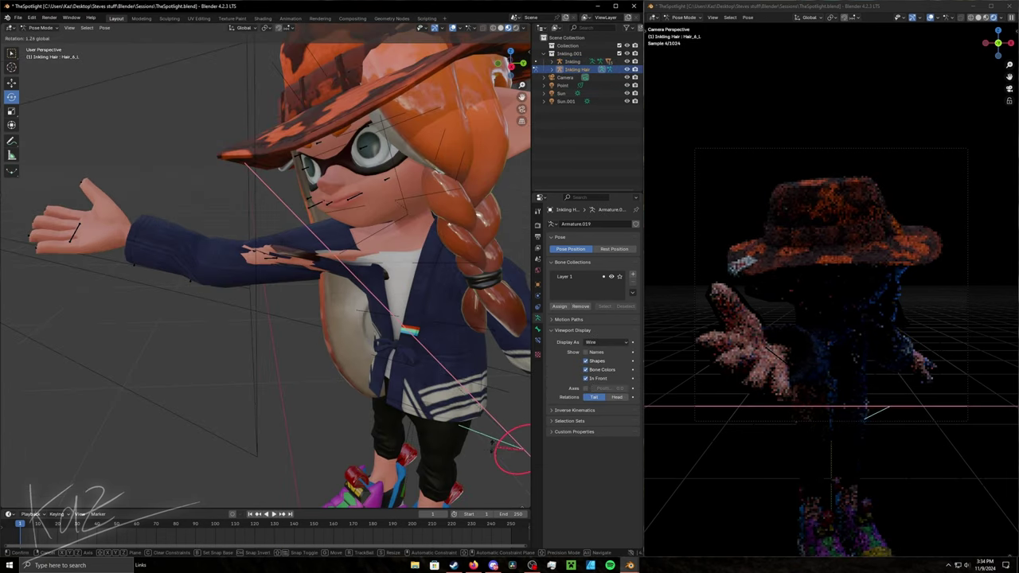
{"action": "left_click", "coordinate": [502, 377]}
{"action": "left_click_drag", "start_coordinate": [485, 369], "coordinate": [494, 318]}
{"action": "left_click", "coordinate": [468, 185]}
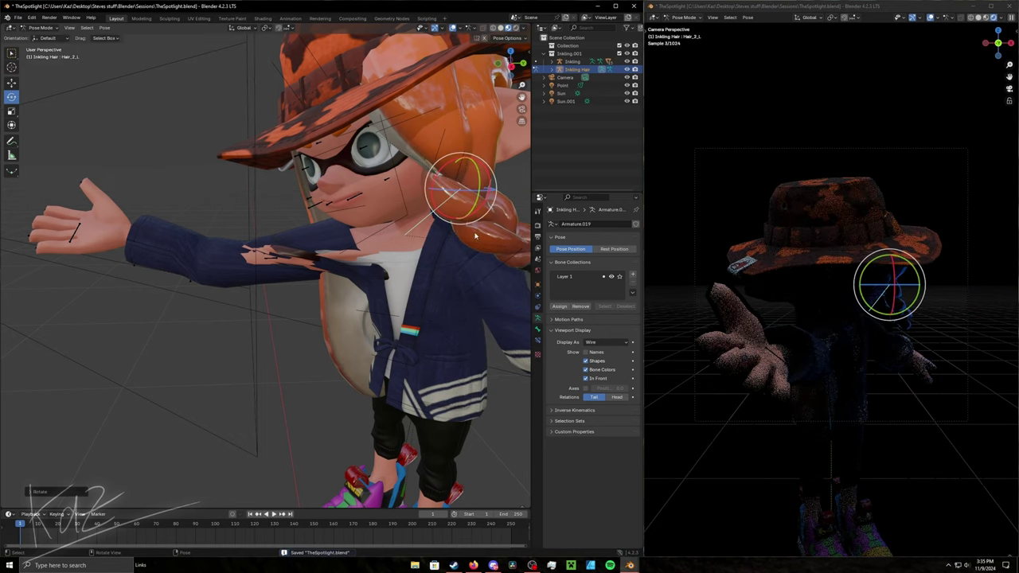
{"action": "key", "text": "ctrl+z"}
- Rotate the right hair strand's bones Hair_3_R and Hair_2_R so it swings outward behind the raised hand, and save
{"action": "middle_click_drag", "start_coordinate": [342, 263], "coordinate": [243, 239]}
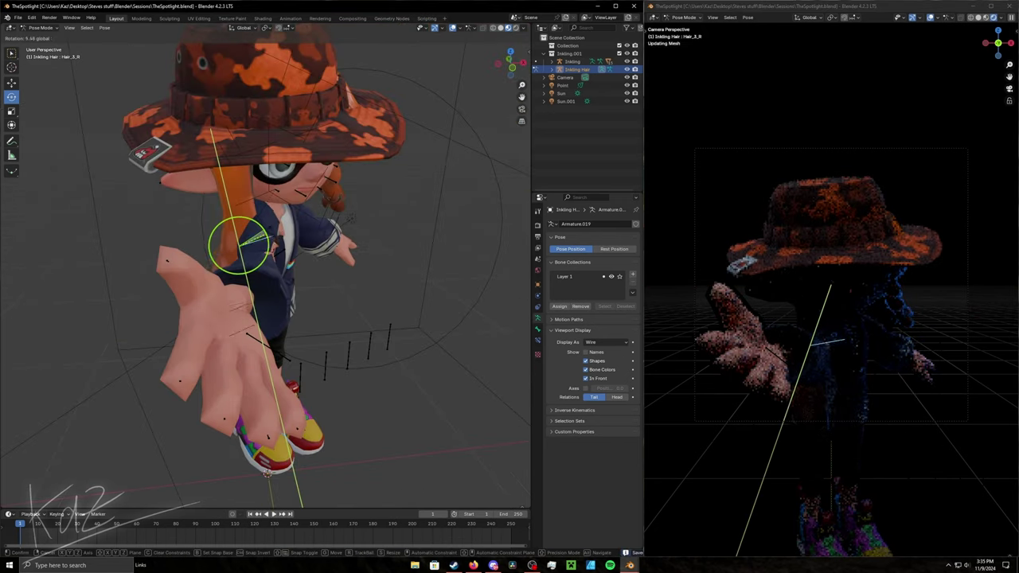
{"action": "left_click", "coordinate": [234, 198]}
{"action": "left_click", "coordinate": [241, 167]}
{"action": "left_click_drag", "start_coordinate": [241, 167], "coordinate": [212, 203]}
{"action": "key", "text": "ctrl+s"}
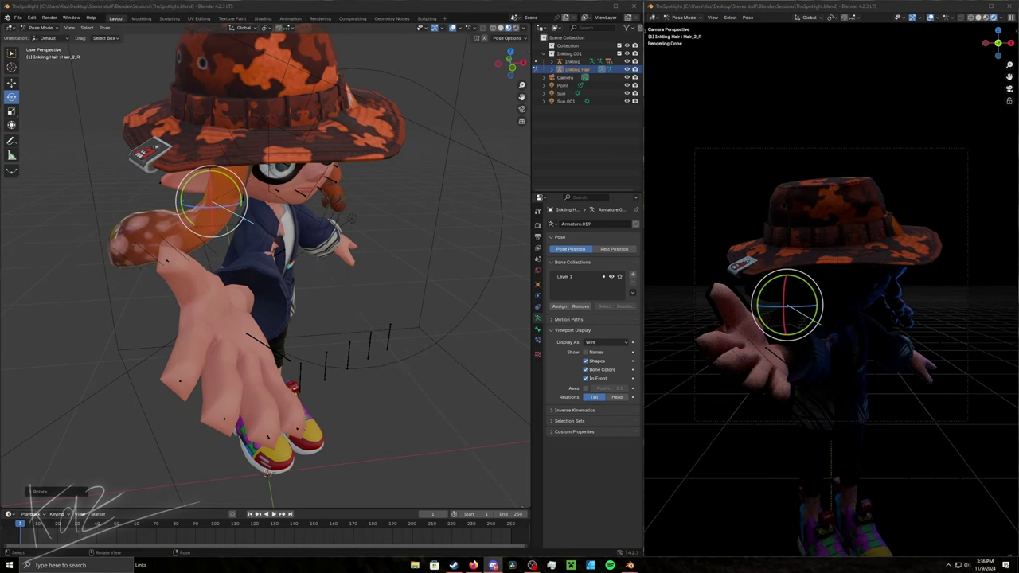
- Return the Inkling Hair armature to Object Mode
{"action": "left_click", "coordinate": [362, 286]}
{"action": "left_click", "coordinate": [188, 228]}
{"action": "key", "text": "ctrl+Tab"}
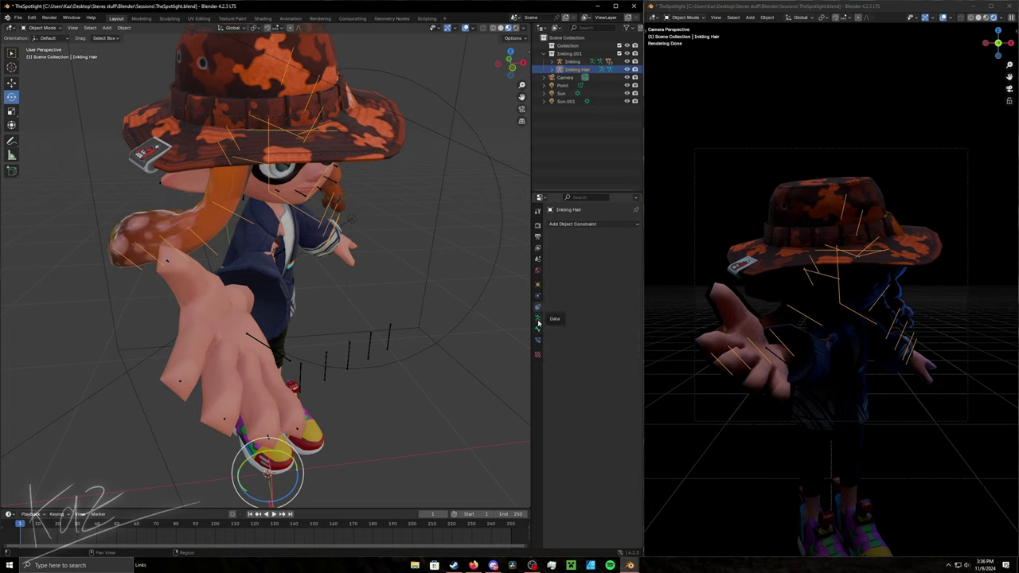
- Put the Inkling armature in Pose Mode, pose the right hand's finger bones including Finger_D_2_R into a curl, and save
{"action": "left_click", "coordinate": [225, 421]}
{"action": "left_click", "coordinate": [227, 414]}
{"action": "middle_click_drag", "start_coordinate": [227, 413], "coordinate": [199, 374]}
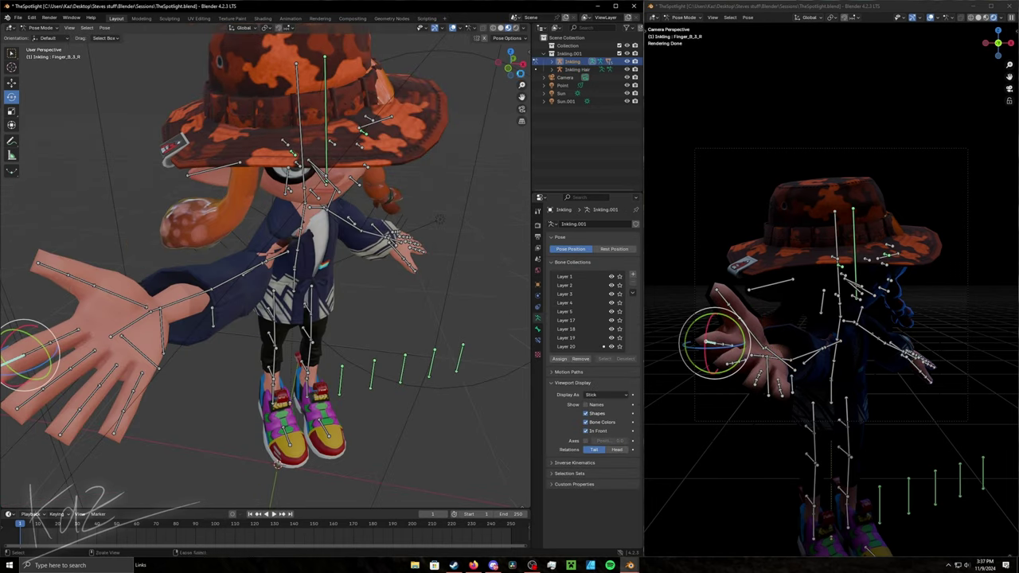
{"action": "middle_click_drag", "start_coordinate": [30, 350], "coordinate": [398, 382]}
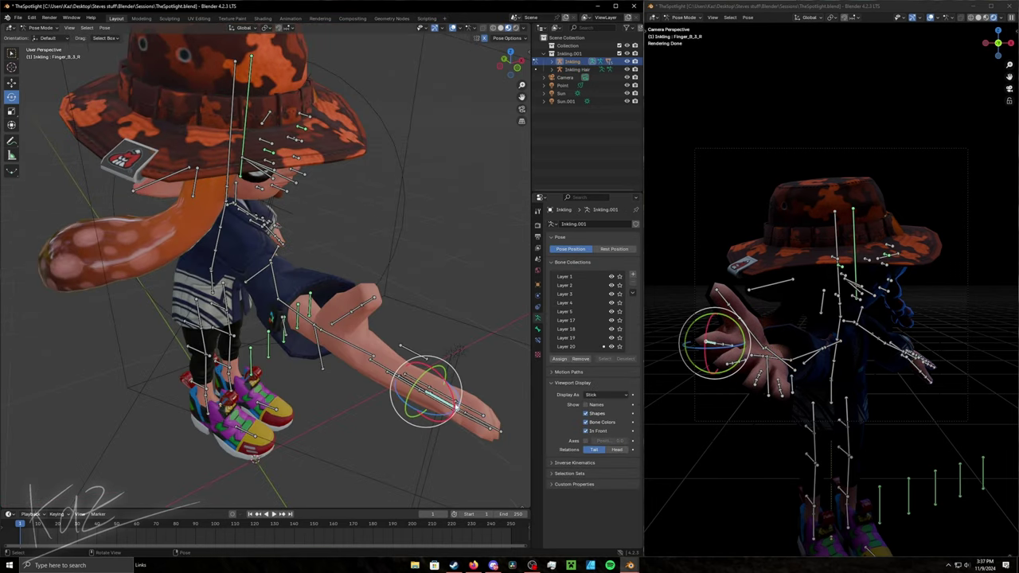
{"action": "left_click", "coordinate": [417, 372]}
{"action": "left_click", "coordinate": [402, 347]}
{"action": "left_click", "coordinate": [436, 396]}
{"action": "key", "text": "ctrl+s"}
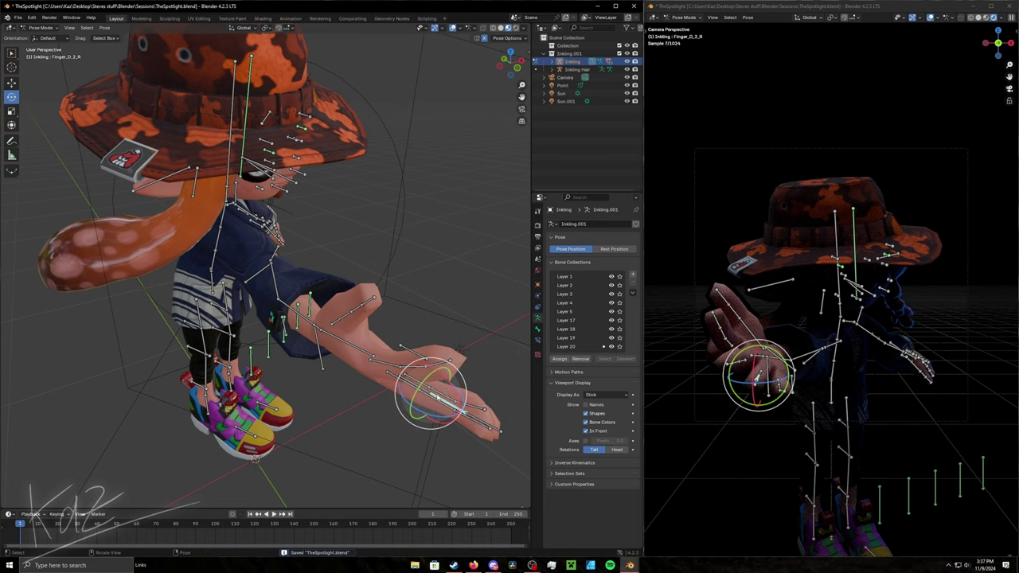
- Bend the remaining finger bones of the raised right hand inward and save the file
{"action": "left_click", "coordinate": [414, 379]}
{"action": "left_click_drag", "start_coordinate": [434, 374], "coordinate": [394, 381]}
{"action": "key", "text": "ctrl+s"}
{"action": "left_click", "coordinate": [407, 375]}
{"action": "left_click", "coordinate": [370, 303]}
{"action": "middle_click_drag", "start_coordinate": [370, 303], "coordinate": [239, 287]}
{"action": "left_click_drag", "start_coordinate": [273, 137], "coordinate": [288, 167]}
{"action": "mouse_move", "coordinate": [288, 167]}
{"action": "middle_mouse_down"}
{"action": "mouse_move", "coordinate": [223, 171]}
{"action": "mouse_move", "coordinate": [302, 171]}
{"action": "middle_mouse_up"}
{"action": "key", "text": "ctrl+s"}
- Select the Sun light and change its light type to Spot
{"action": "left_click", "coordinate": [561, 93]}
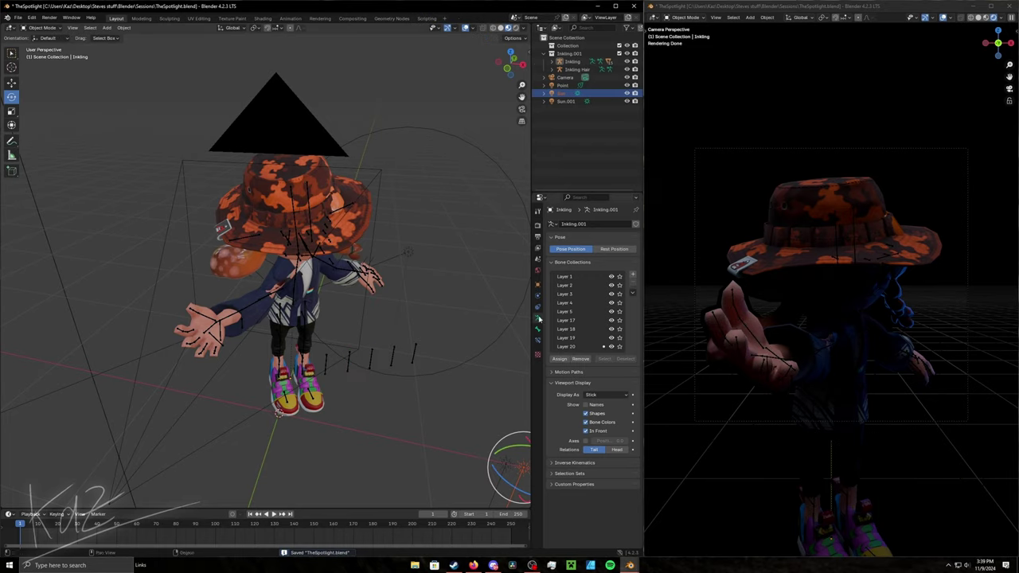
{"action": "left_click", "coordinate": [562, 260]}
{"action": "scroll", "coordinate": [270, 270], "scroll_direction": "down", "scroll_amount": 3}
{"action": "left_click", "coordinate": [607, 259]}
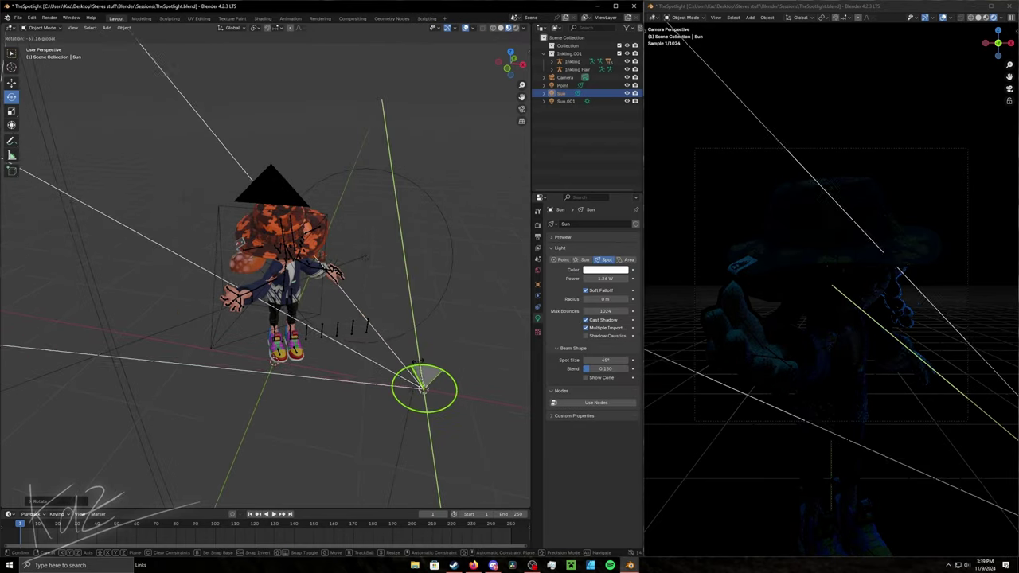
- Raise the converted spotlight along the Z axis and position it above the character
{"action": "key", "text": "g"}
{"action": "key", "text": "z"}
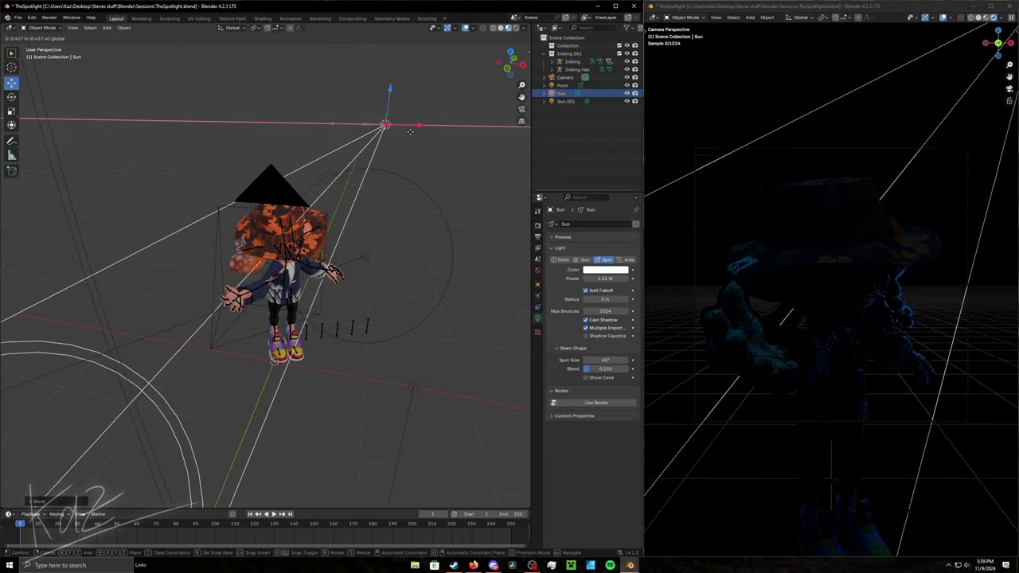
{"action": "middle_click_drag", "start_coordinate": [428, 367], "coordinate": [235, 251]}
{"action": "left_click", "coordinate": [234, 251]}
{"action": "left_click", "coordinate": [11, 96]}
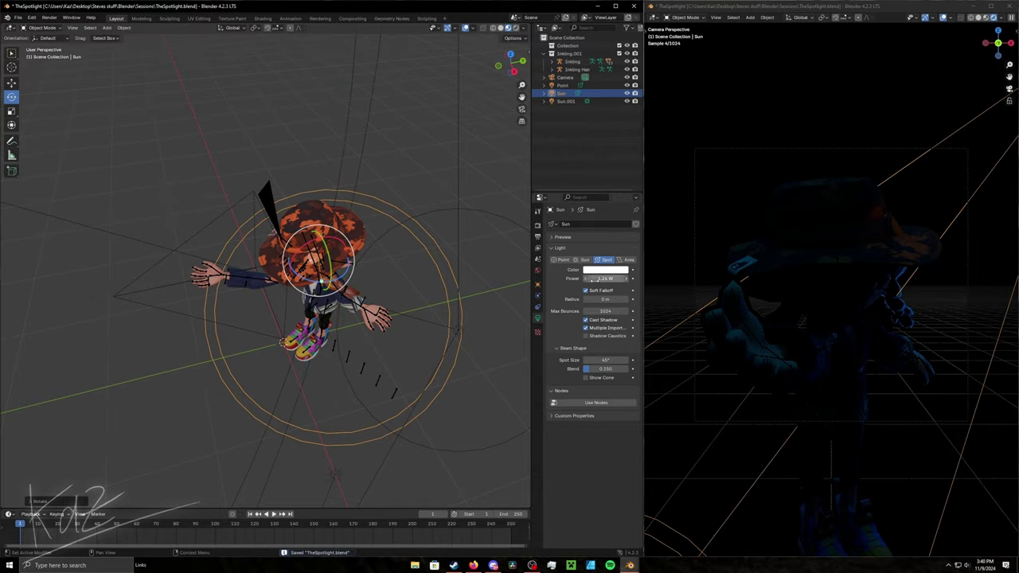
- Move the spotlight out in front of the character, rotate it to face the body, and save
{"action": "left_click", "coordinate": [11, 82]}
{"action": "left_click_drag", "start_coordinate": [318, 263], "coordinate": [176, 230]}
{"action": "middle_click_drag", "start_coordinate": [176, 230], "coordinate": [159, 287]}
{"action": "left_click", "coordinate": [11, 96]}
{"action": "key", "text": "ctrl+s"}
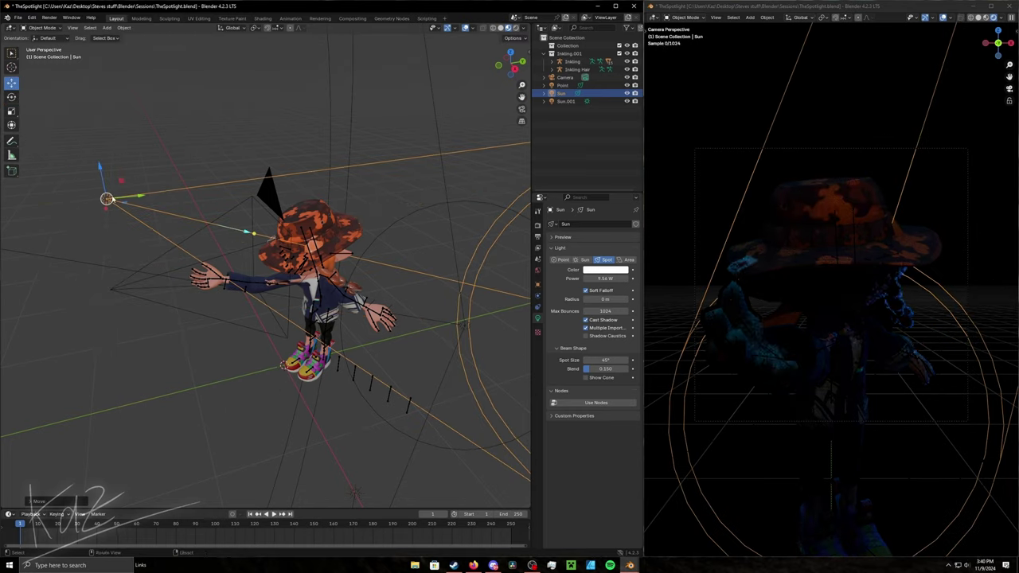
- Fine-tune the spotlight's position in front of the reaching hand, deselect it and save
{"action": "left_click_drag", "start_coordinate": [135, 191], "coordinate": [104, 198]}
{"action": "middle_click_drag", "start_coordinate": [103, 197], "coordinate": [239, 286]}
{"action": "left_click", "coordinate": [12, 82]}
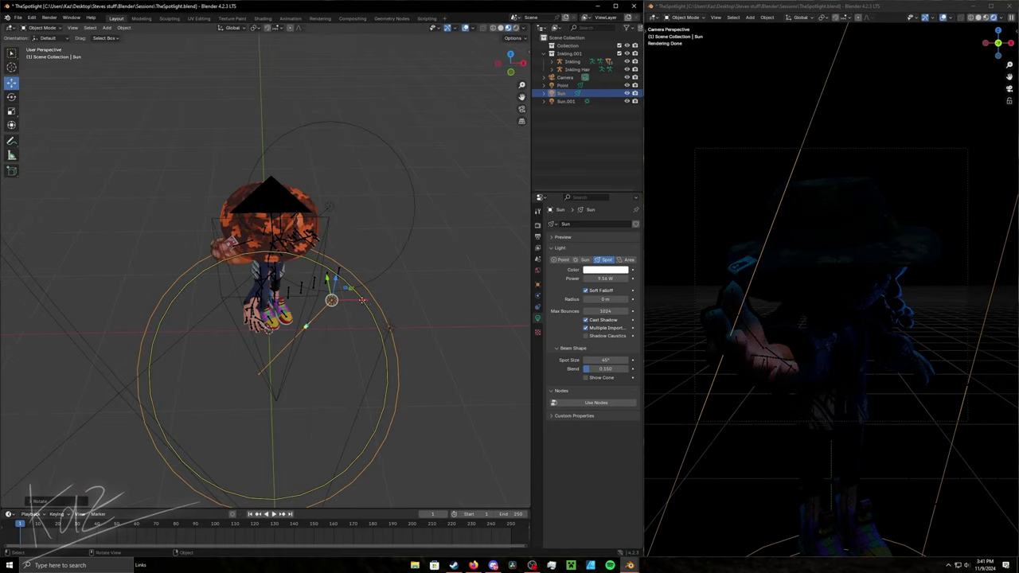
{"action": "left_click_drag", "start_coordinate": [329, 295], "coordinate": [316, 297]}
{"action": "left_click", "coordinate": [560, 111]}
{"action": "key", "text": "ctrl+s"}
- Rename the spotlight to spotwhite and paste a copy of it into the scene
{"action": "left_click", "coordinate": [578, 94]}
{"action": "type", "text": "spotwhite"}
{"action": "key", "text": "Return"}
{"action": "right_click", "coordinate": [567, 93]}
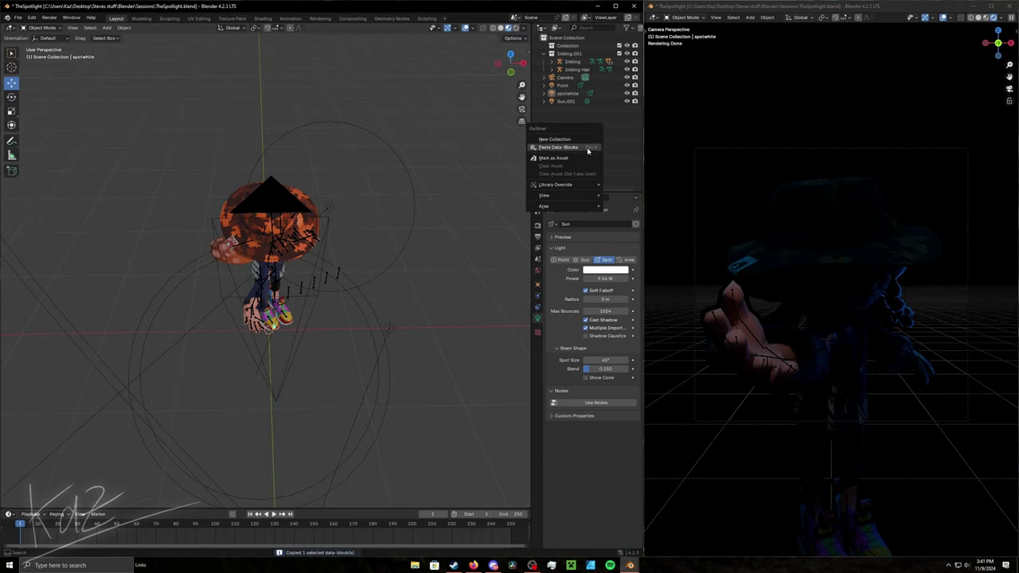
{"action": "left_click", "coordinate": [565, 167]}
- Place the spotwhite copy in front of the hat with a 62.7° spot size and 2.56 W power, and save
{"action": "middle_click_drag", "start_coordinate": [408, 245], "coordinate": [374, 239]}
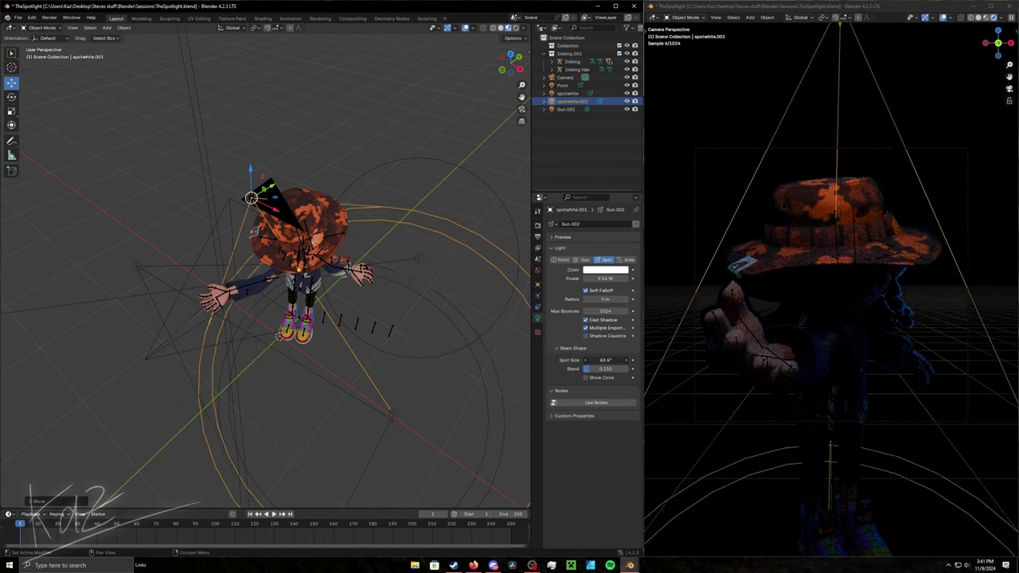
{"action": "left_click", "coordinate": [342, 131]}
{"action": "key", "text": "ctrl+z"}
{"action": "left_click", "coordinate": [627, 279]}
{"action": "key", "text": "ctrl+s"}
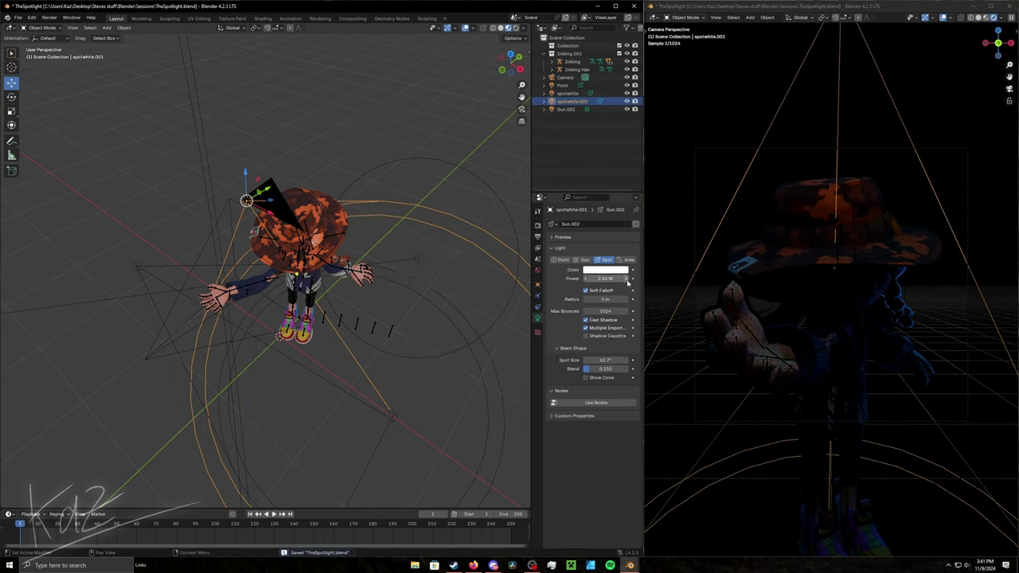
- Raise the power of the spotwhite.001 light further
{"action": "double_click", "coordinate": [627, 279]}
{"action": "left_click", "coordinate": [405, 83]}
{"action": "left_click_drag", "start_coordinate": [605, 279], "coordinate": [637, 279]}
{"action": "left_click", "coordinate": [214, 296]}
{"action": "scroll", "coordinate": [213, 296], "scroll_direction": "up", "scroll_amount": 4}
{"action": "key", "text": "Tab"}
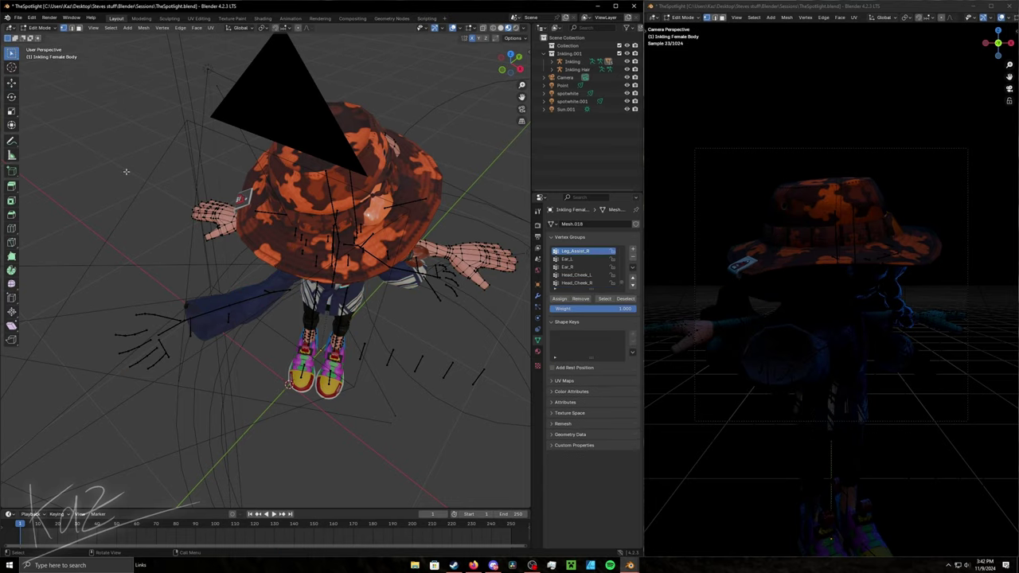
{"action": "middle_click_drag", "start_coordinate": [213, 296], "coordinate": [214, 255]}
{"action": "key", "text": "Escape"}
{"action": "key", "text": "Tab"}
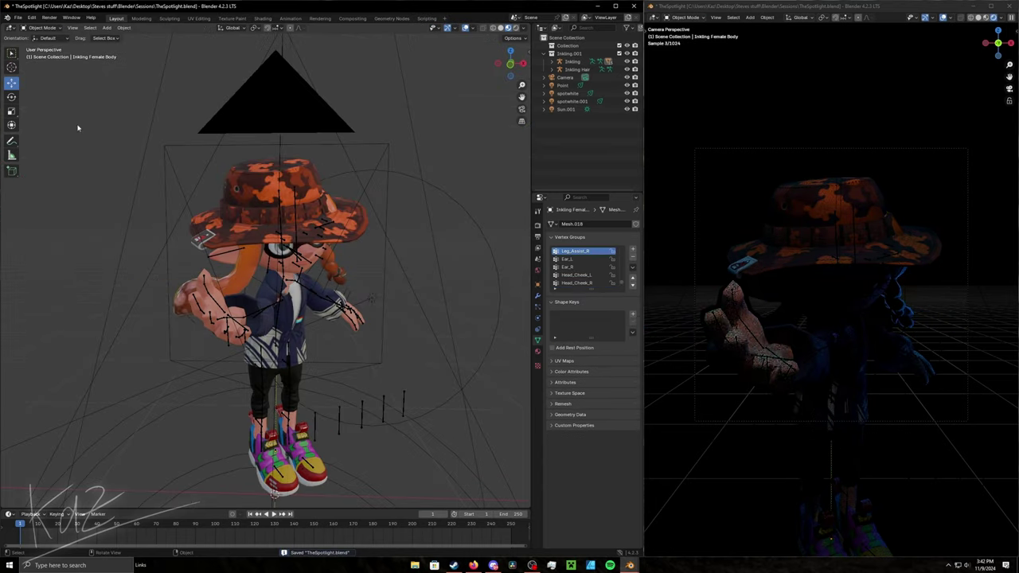
{"action": "middle_click_drag", "start_coordinate": [257, 324], "coordinate": [18, 70]}
{"action": "key", "text": "ctrl+s"}
{"action": "key", "text": "Tab"}
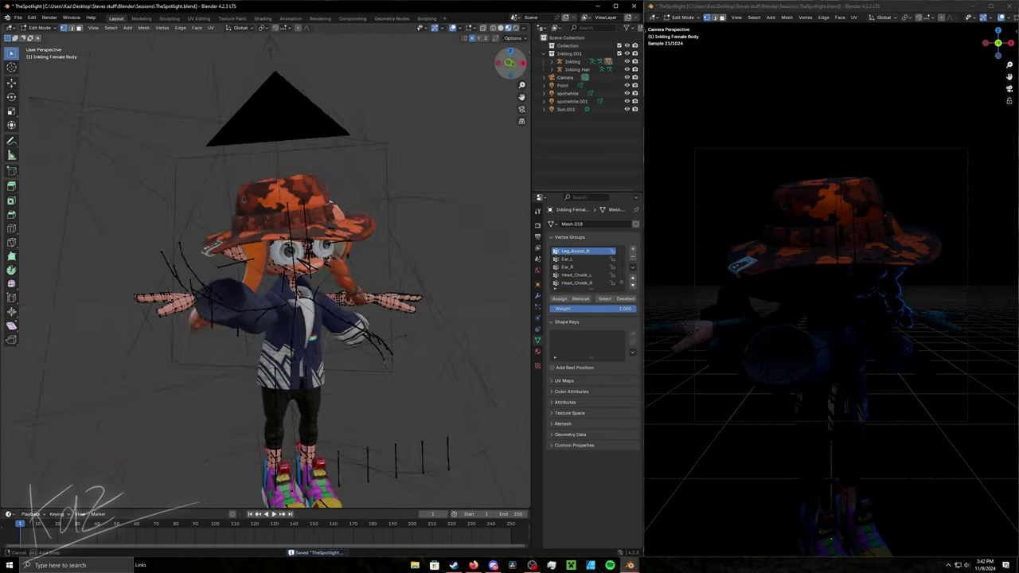
{"action": "scroll", "coordinate": [400, 207], "scroll_direction": "up", "scroll_amount": 8}
{"action": "key", "text": "Tab"}
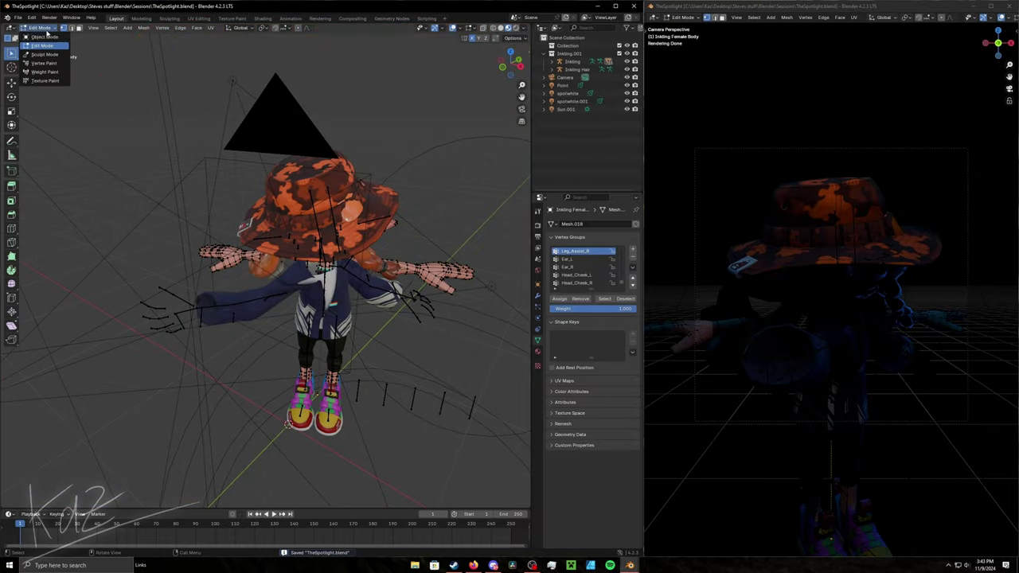
- Put the Inkling armature in Pose Mode and rotate the leg bones, including Leg_1_R, into a wider stance
{"action": "middle_click_drag", "start_coordinate": [400, 207], "coordinate": [302, 255]}
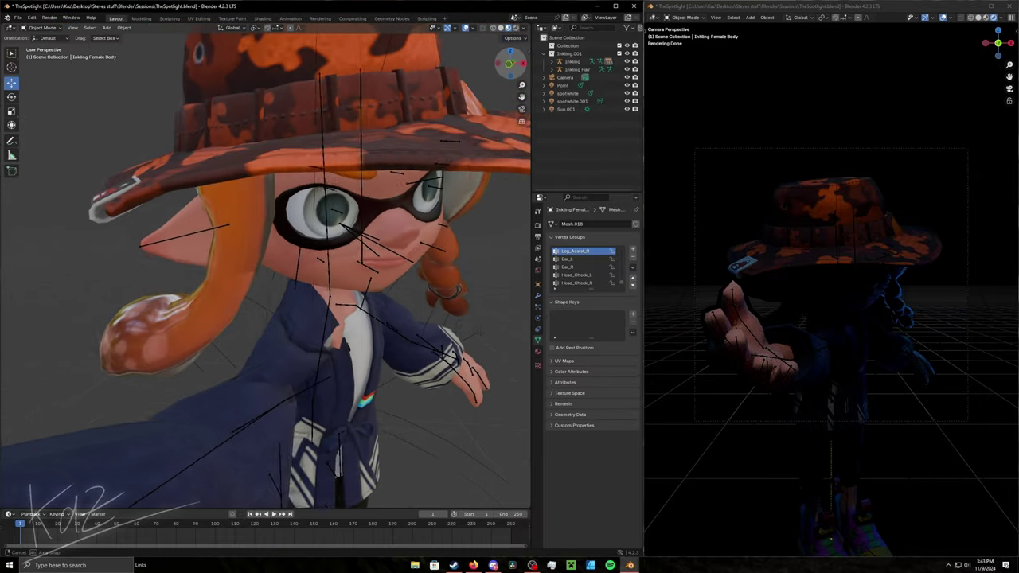
{"action": "key", "text": "ctrl+Tab"}
{"action": "scroll", "coordinate": [477, 269], "scroll_direction": "down", "scroll_amount": 8}
{"action": "key", "text": "ctrl+s"}
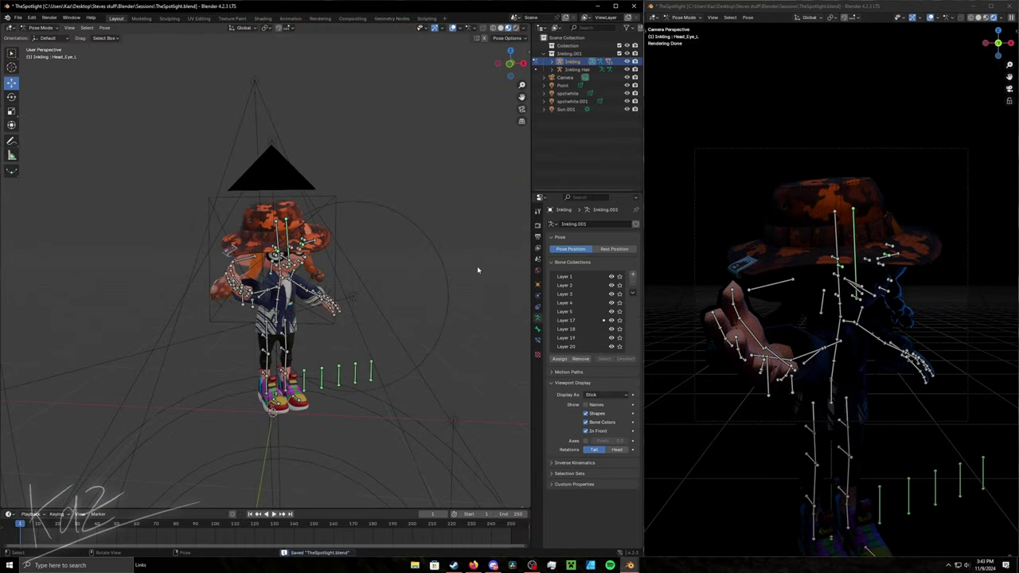
{"action": "scroll", "coordinate": [477, 269], "scroll_direction": "up", "scroll_amount": 5}
{"action": "left_click", "coordinate": [300, 402]}
{"action": "key", "text": "r"}
{"action": "key", "text": "r"}
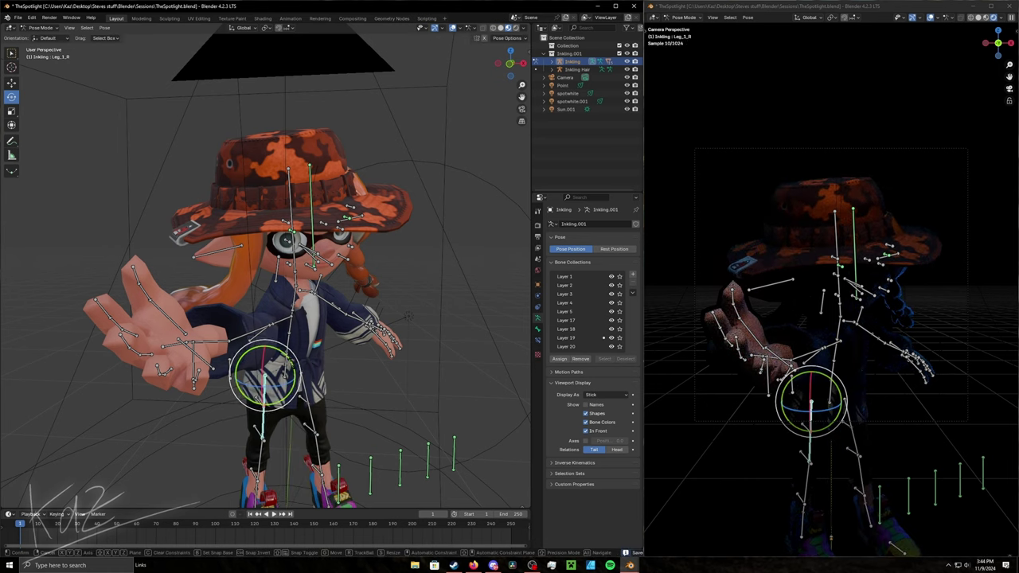
{"action": "left_click", "coordinate": [314, 231]}
- Render a test image of the scene and close the render window
{"action": "key", "text": "F12"}
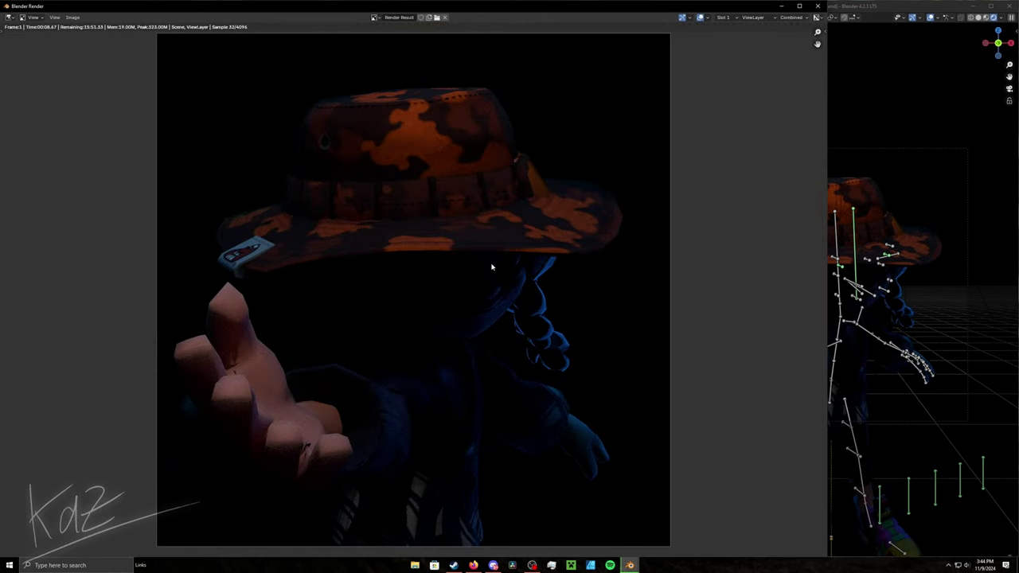
{"action": "left_click", "coordinate": [817, 5]}
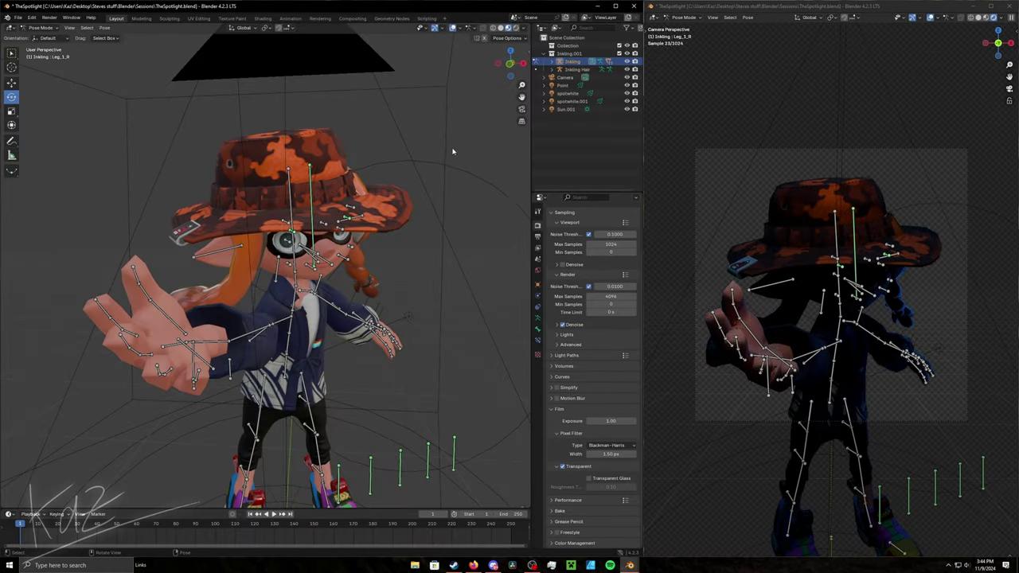
{"action": "scroll", "coordinate": [265, 271], "scroll_direction": "down", "scroll_amount": 5}
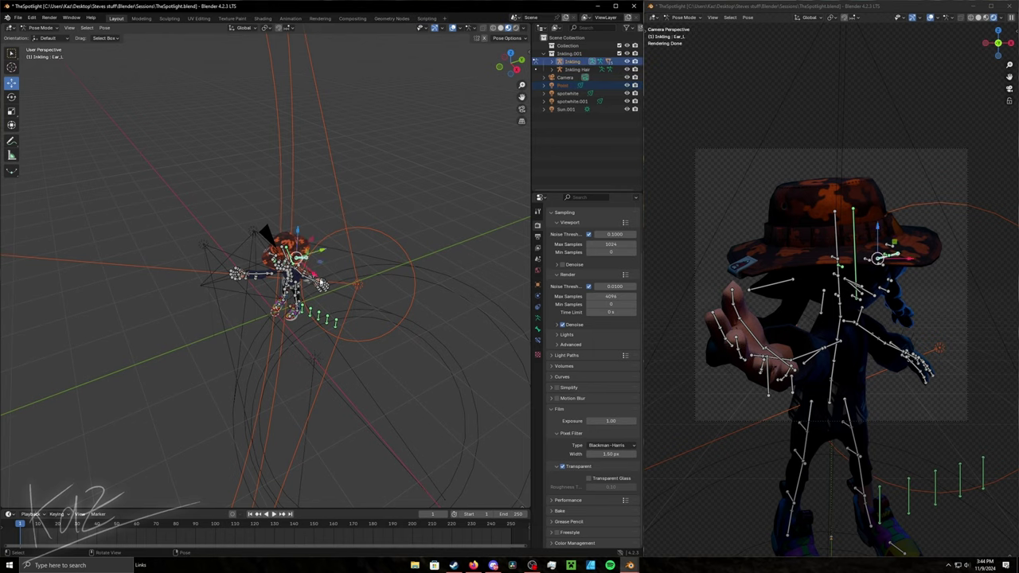
- Save the file and return the Inkling armature to Object Mode
{"action": "scroll", "coordinate": [378, 233], "scroll_direction": "up", "scroll_amount": 2}
{"action": "key", "text": "ctrl+s"}
{"action": "key", "text": "ctrl+Tab"}
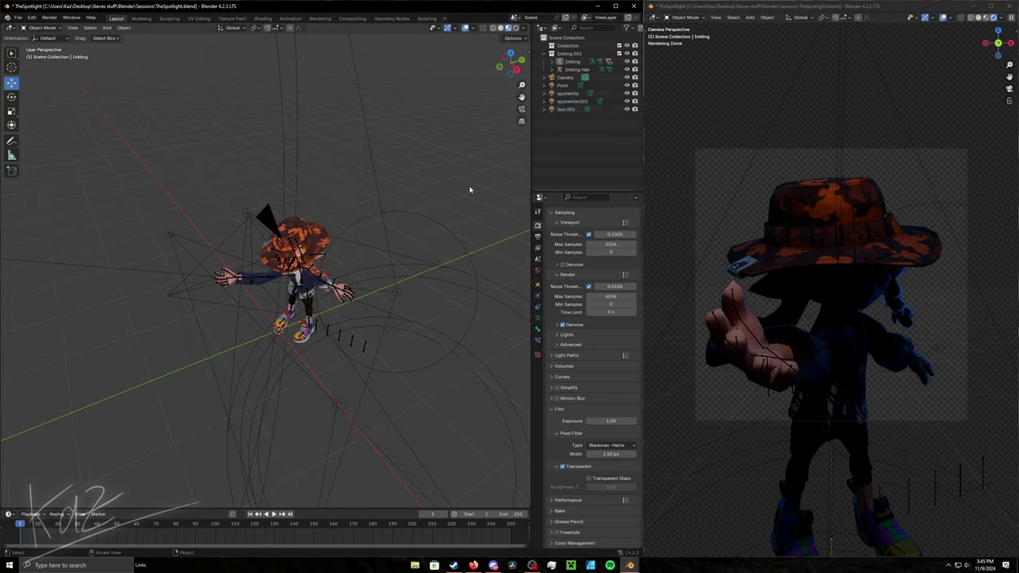
- Change the blue light behind the character to the Point type, move it farther back and higher, and save
{"action": "left_click", "coordinate": [257, 170]}
{"action": "middle_click_drag", "start_coordinate": [257, 171], "coordinate": [521, 119]}
{"action": "left_click", "coordinate": [538, 318]}
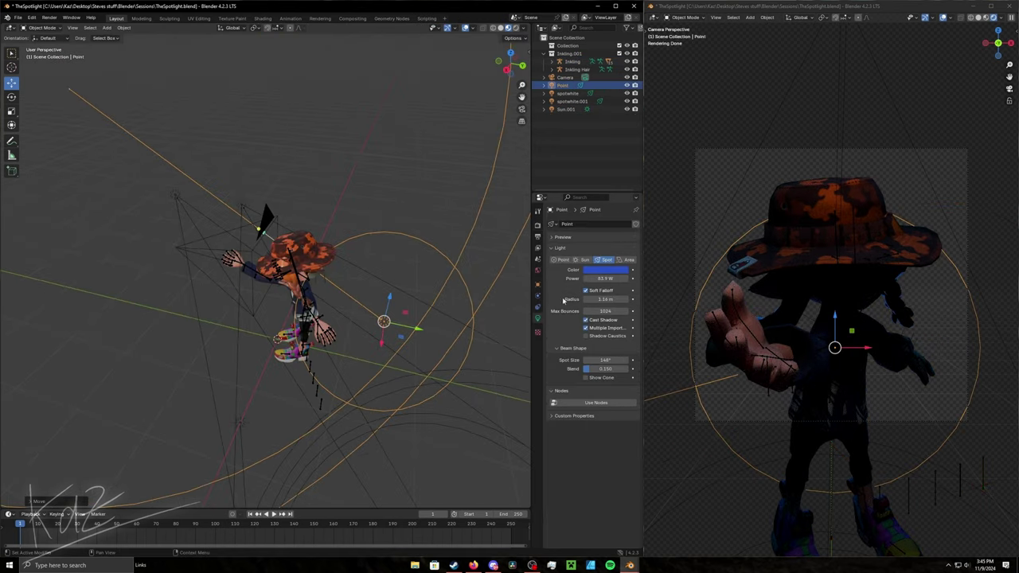
{"action": "left_click", "coordinate": [561, 260]}
{"action": "left_click_drag", "start_coordinate": [383, 321], "coordinate": [419, 300]}
{"action": "key", "text": "ctrl+s"}
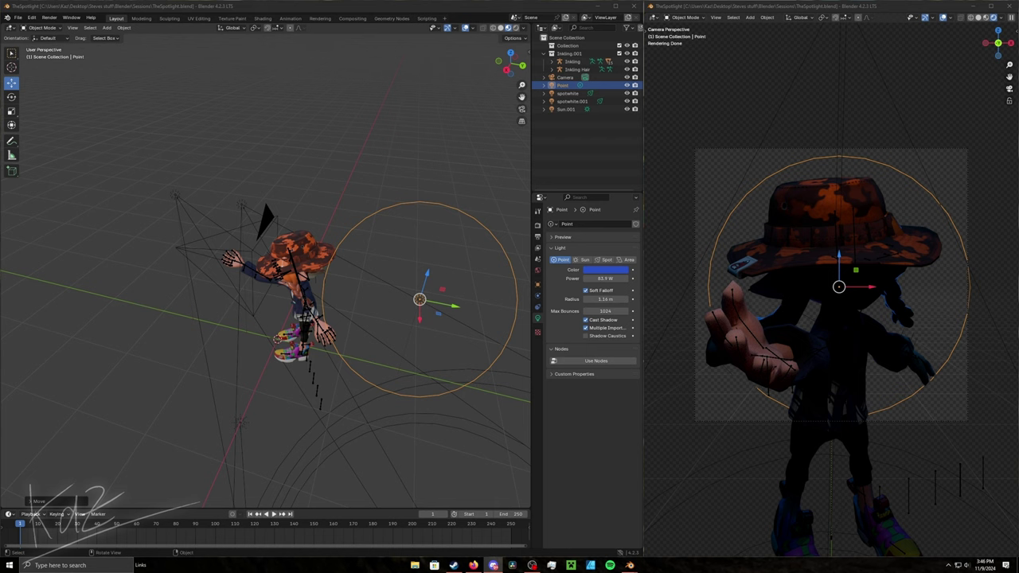
- Adjust the blue point light's position behind the character along the X and Y axes
{"action": "left_click_drag", "start_coordinate": [506, 72], "coordinate": [510, 68]}
{"action": "left_click", "coordinate": [273, 111]}
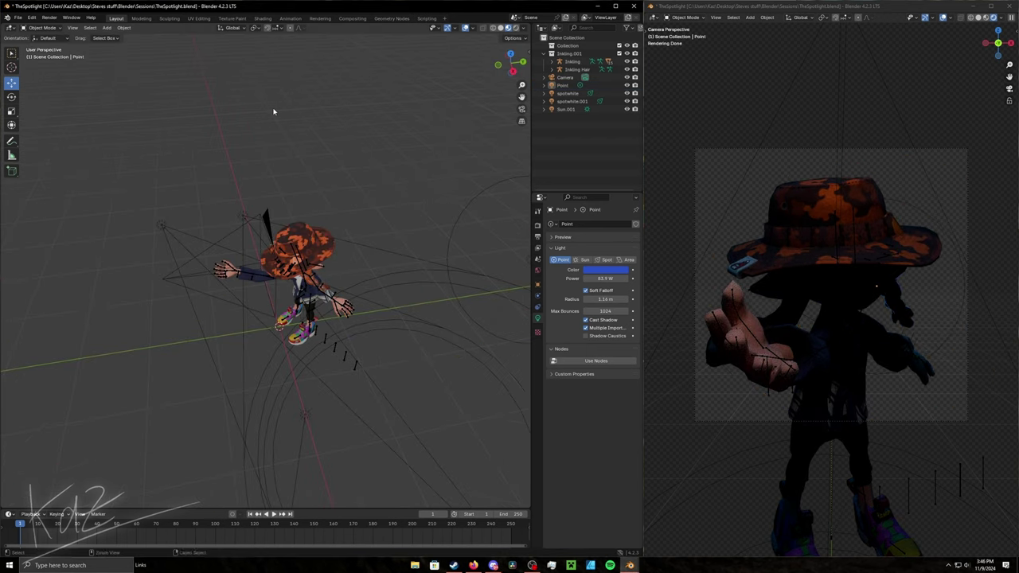
{"action": "middle_click_drag", "start_coordinate": [456, 232], "coordinate": [445, 183]}
{"action": "key", "text": "g"}
{"action": "key", "text": "x"}
{"action": "key", "text": "y"}
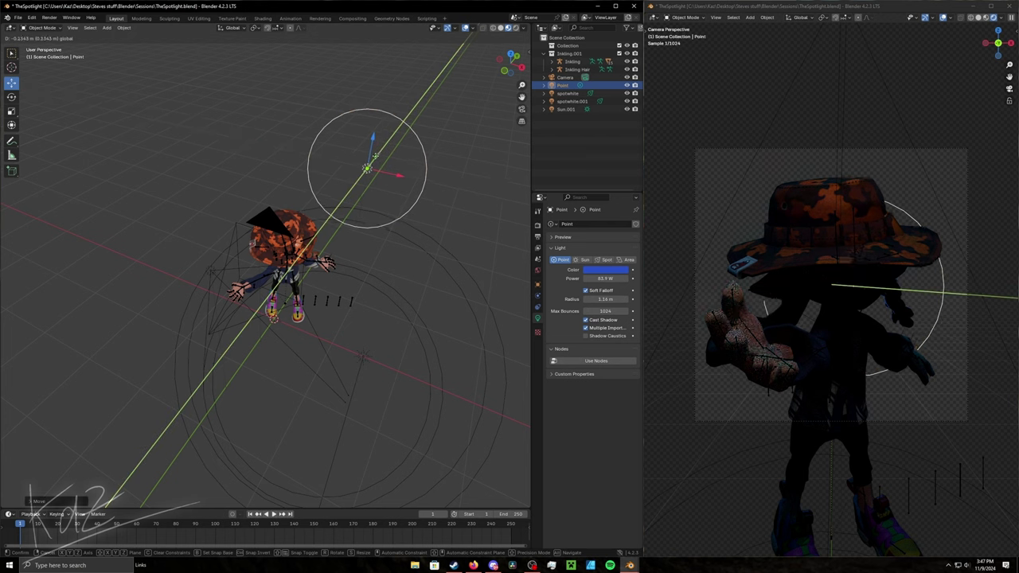
{"action": "key", "text": "Escape"}
- Add a new point light and move it along X, Z and Y to the side of the character's raised hand
{"action": "left_click_drag", "start_coordinate": [504, 71], "coordinate": [518, 73]}
{"action": "left_click", "coordinate": [606, 259]}
{"action": "key", "text": "shift+a"}
{"action": "key", "text": "g"}
{"action": "key", "text": "x"}
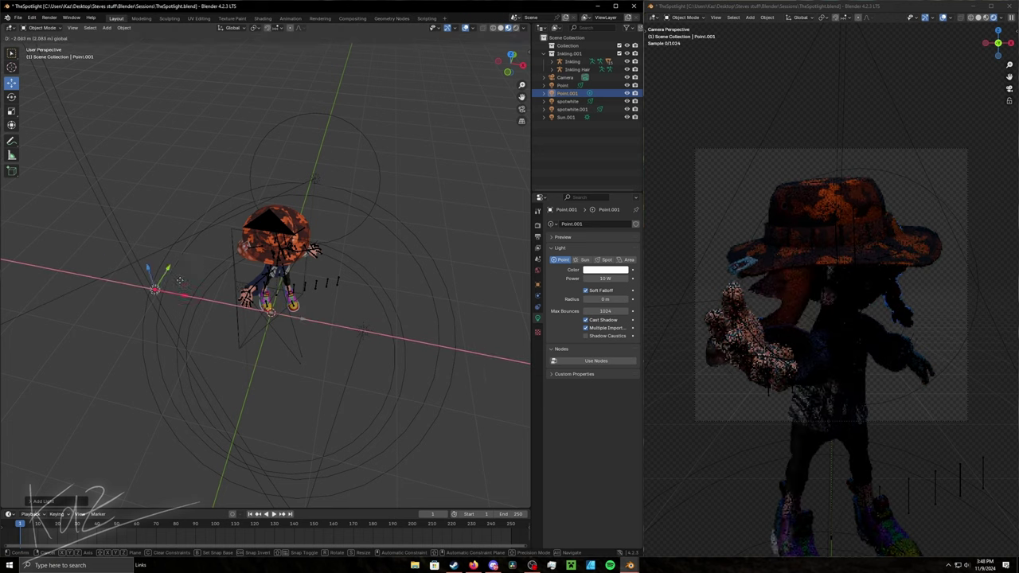
{"action": "key", "text": "z"}
{"action": "key", "text": "y"}
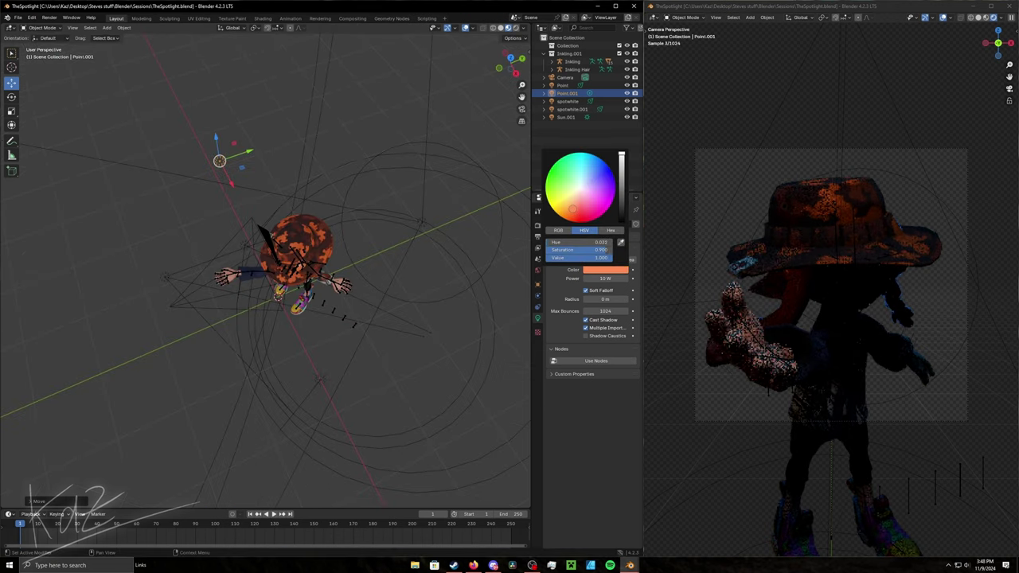
- Tint the new point light orange-red and move it farther out along the X axis
{"action": "key", "text": "g"}
{"action": "key", "text": "x"}
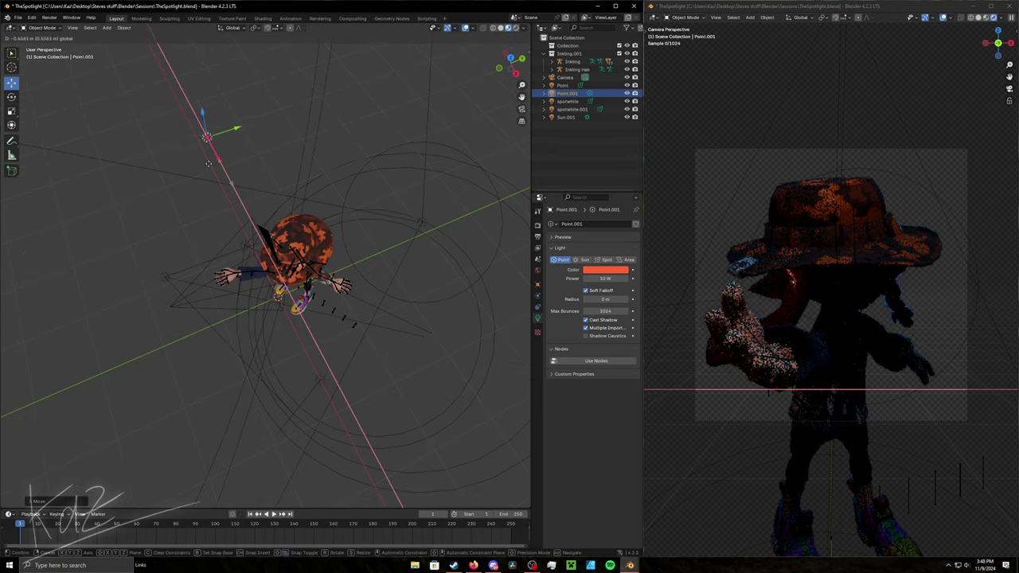
{"action": "left_click", "coordinate": [90, 280]}
{"action": "middle_click_drag", "start_coordinate": [91, 279], "coordinate": [334, 263]}
- Add a spot light in front of the character and raise it along the Z axis to face height
{"action": "key", "text": "shift+a"}
{"action": "mouse_move", "coordinate": [478, 296]}
{"action": "left_click", "coordinate": [509, 316]}
{"action": "key", "text": "g"}
{"action": "key", "text": "z"}
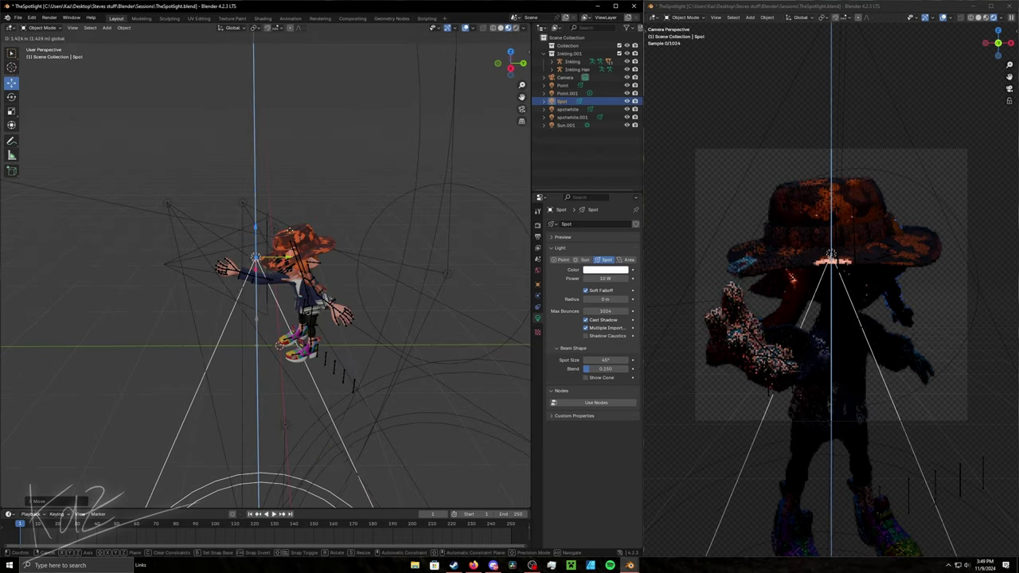
- Rotate the new spot light to aim at the face and narrow its spot size to 19.2°
{"action": "key", "text": "r"}
{"action": "key", "text": "Return"}
{"action": "key", "text": "shift+space"}
{"action": "key", "text": "r"}
{"action": "left_click_drag", "start_coordinate": [613, 360], "coordinate": [605, 360]}
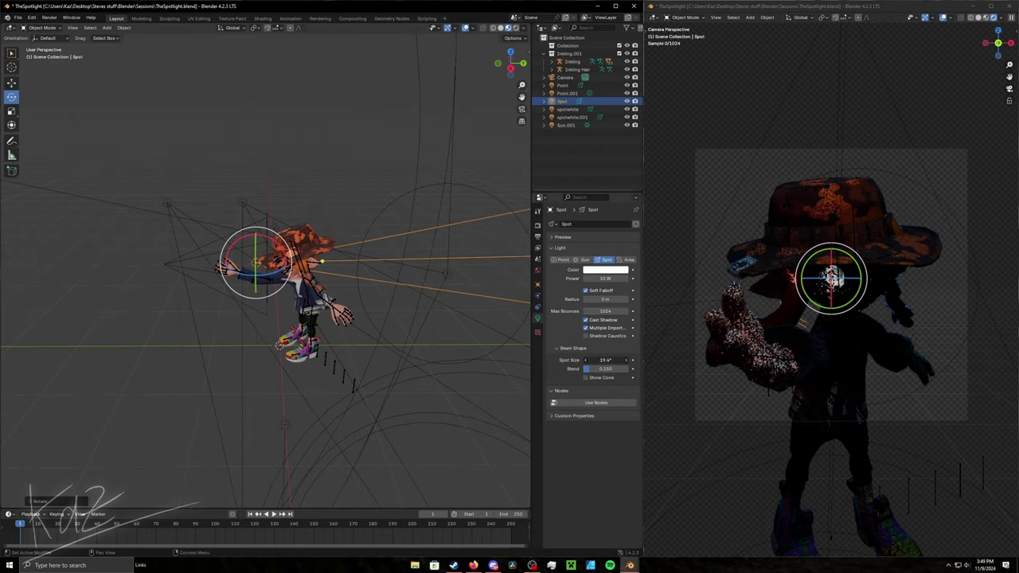
- Shift the narrow spot light along X and Z in the camera view until its beam lands on the eye
{"action": "key", "text": "shift+space"}
{"action": "key", "text": "g"}
{"action": "left_click_drag", "start_coordinate": [848, 260], "coordinate": [850, 259]}
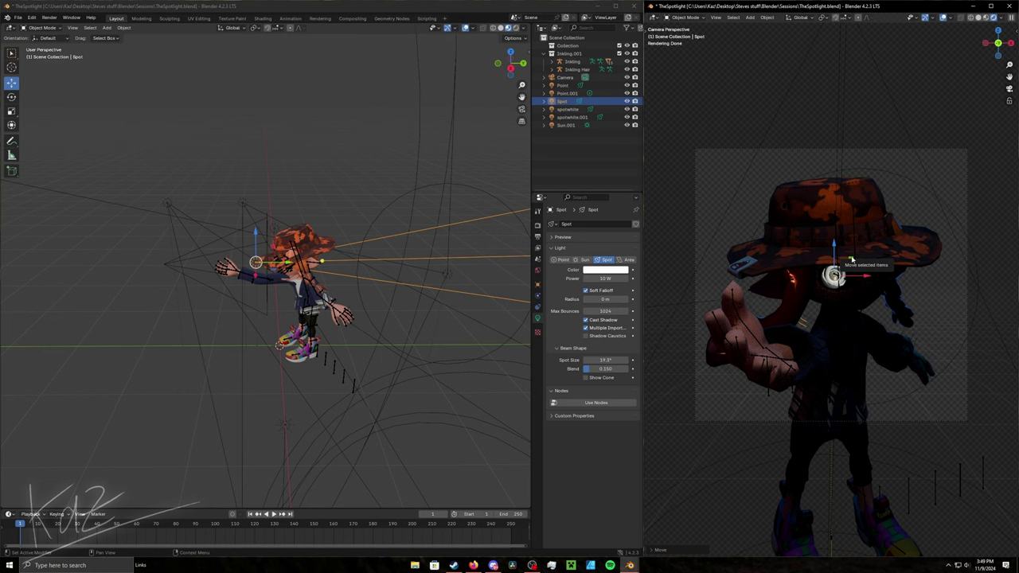
{"action": "key", "text": "g"}
{"action": "key", "text": "x"}
{"action": "key", "text": "z"}
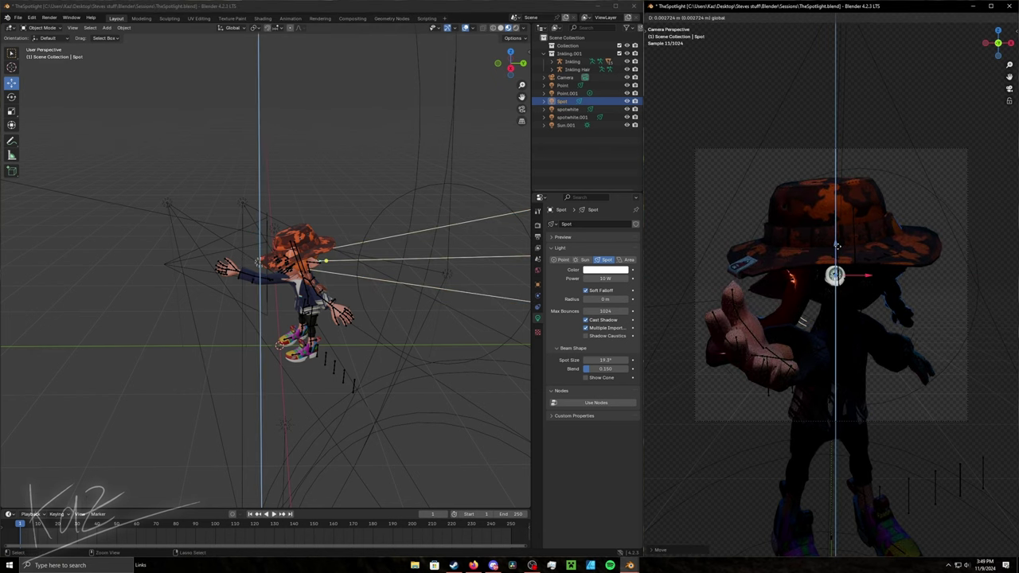
{"action": "key", "text": "Return"}
- Set the eye spot light's power to 500 mW and deselect everything
{"action": "mouse_move", "coordinate": [605, 278]}
{"action": "left_mouse_down"}
{"action": "mouse_move", "coordinate": [582, 282]}
{"action": "mouse_move", "coordinate": [596, 282]}
{"action": "left_mouse_up"}
{"action": "key", "text": "KP_Decimal"}
{"action": "left_click", "coordinate": [472, 194]}
{"action": "key", "text": "alt+a"}
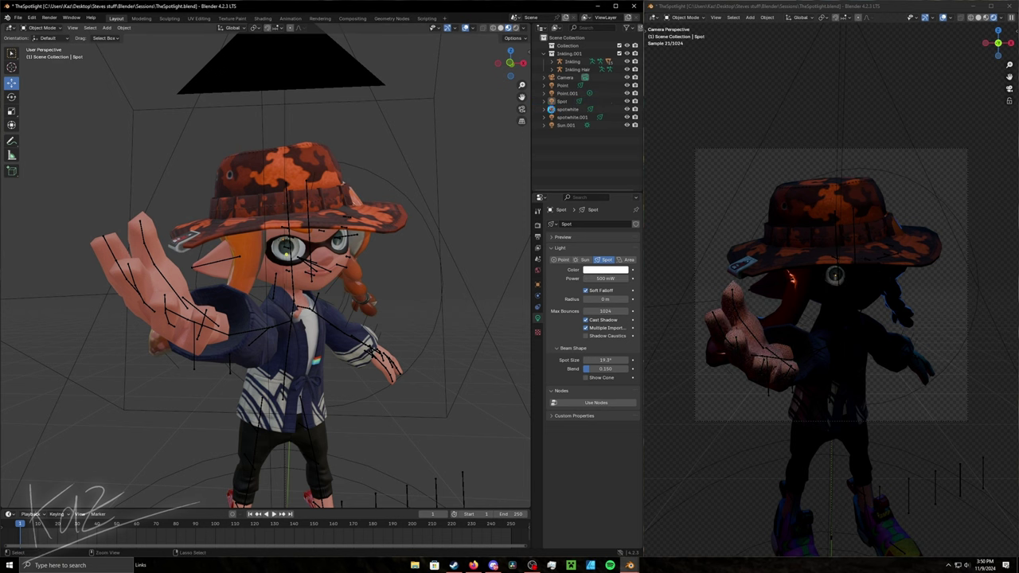
- Narrow the eye spot light's beam to 18.5°, deselect everything and save the file
{"action": "left_click_drag", "start_coordinate": [605, 360], "coordinate": [602, 360]}
{"action": "key", "text": "alt+a"}
{"action": "key", "text": "ctrl+s"}
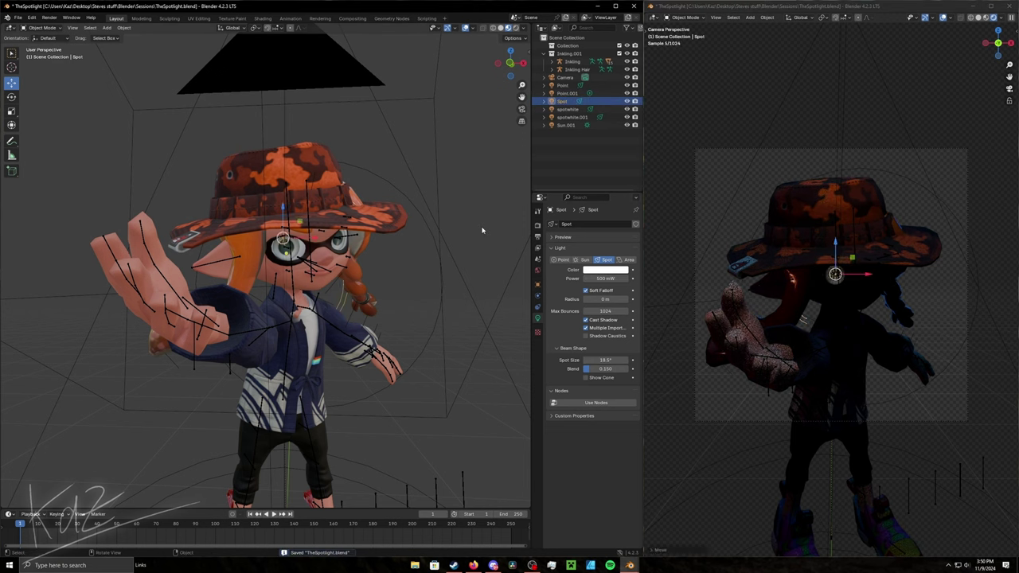
- Open the spot light's colour for adjustment and put the Inkling armature into Pose Mode
{"action": "left_click", "coordinate": [605, 270]}
{"action": "left_click_drag", "start_coordinate": [563, 171], "coordinate": [570, 212]}
{"action": "left_click", "coordinate": [572, 61]}
{"action": "key", "text": "ctrl+Tab"}
{"action": "scroll", "coordinate": [91, 172], "scroll_direction": "up", "scroll_amount": 2}
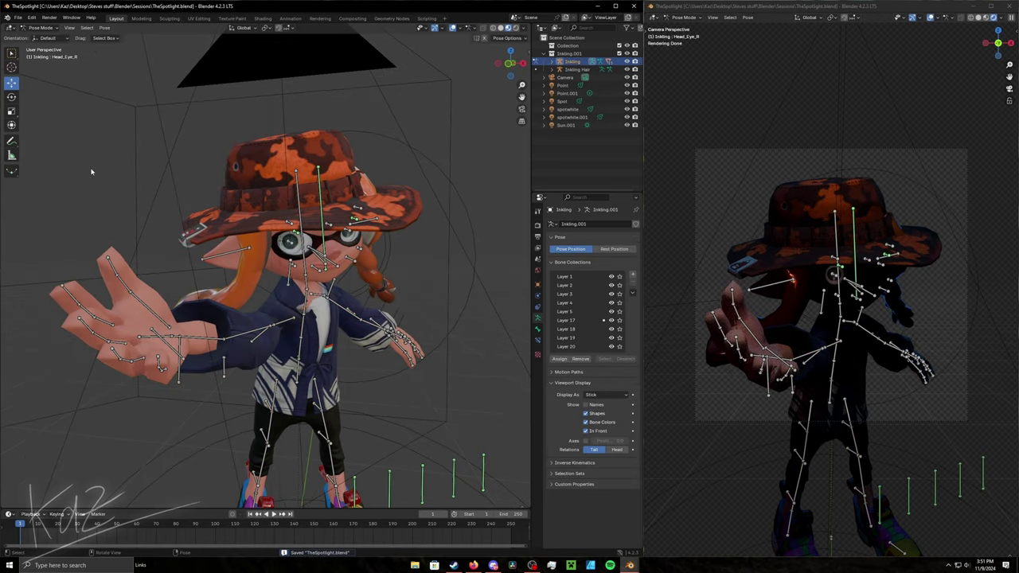
- Switch to paint.net and rename the top render layer to edit1
{"action": "left_click", "coordinate": [629, 566]}
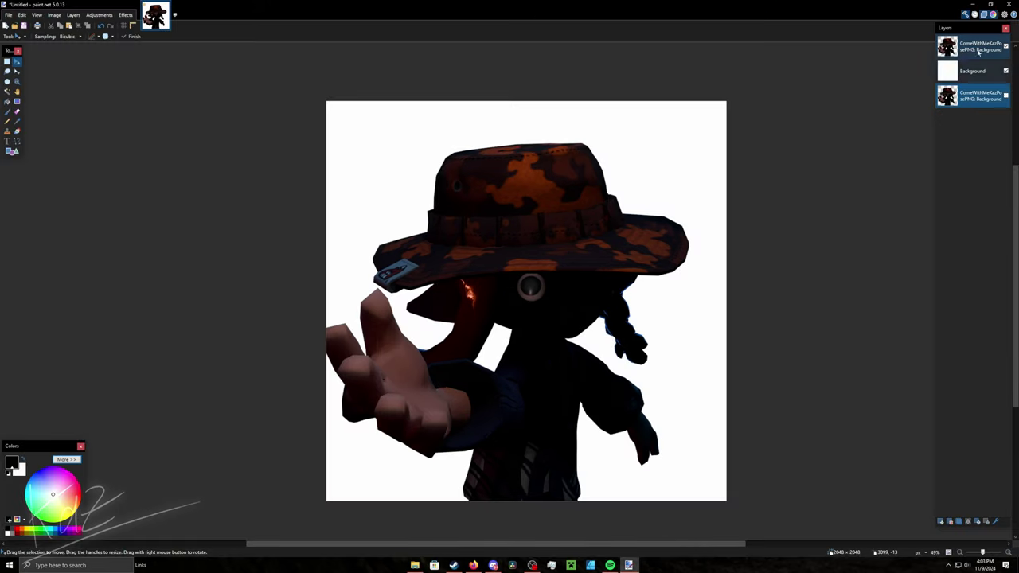
{"action": "key", "text": "F4"}
{"action": "key", "text": "Return"}
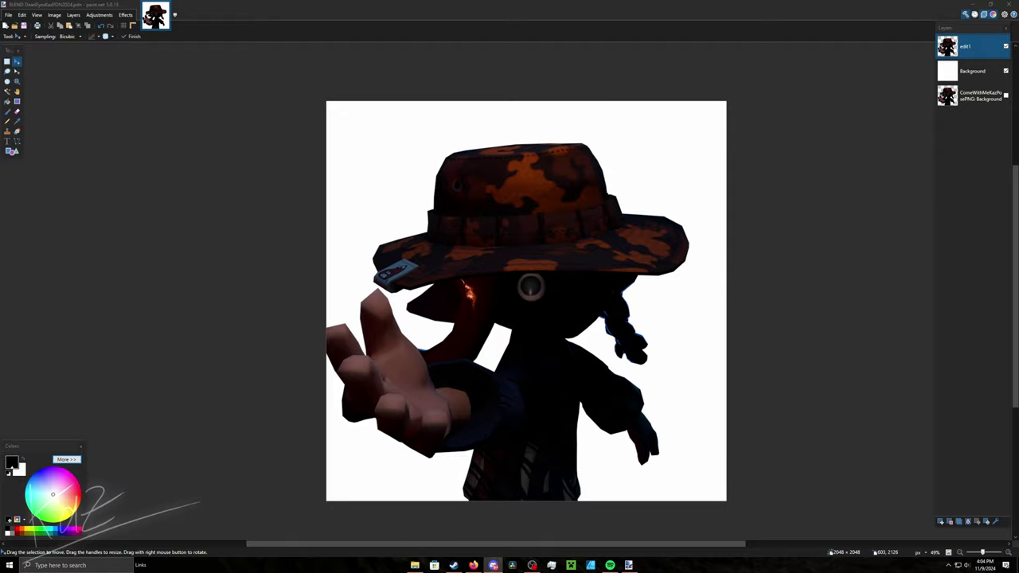
- Paste the light-streak image as a new layer below edit1, rotated about 7.4°, and fill the Background layer with black
{"action": "key", "text": "ctrl+shift+v"}
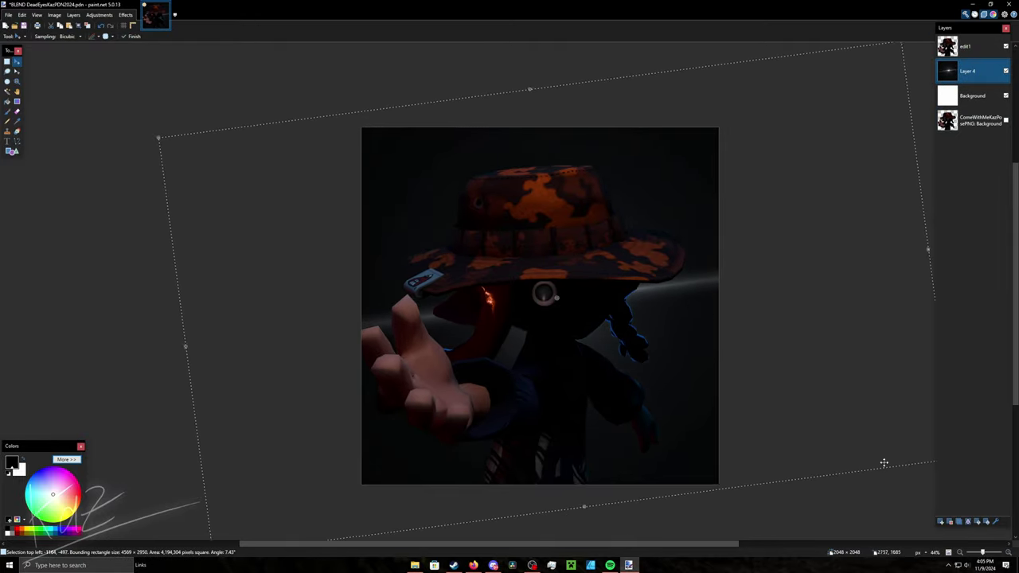
{"action": "key", "text": "f"}
- Tint the light-streak layer blue (R 0, G 127, B 255) with Basic Adjustments, using brightness 6 and tone -18
{"action": "left_click", "coordinate": [125, 15]}
{"action": "left_click", "coordinate": [148, 120]}
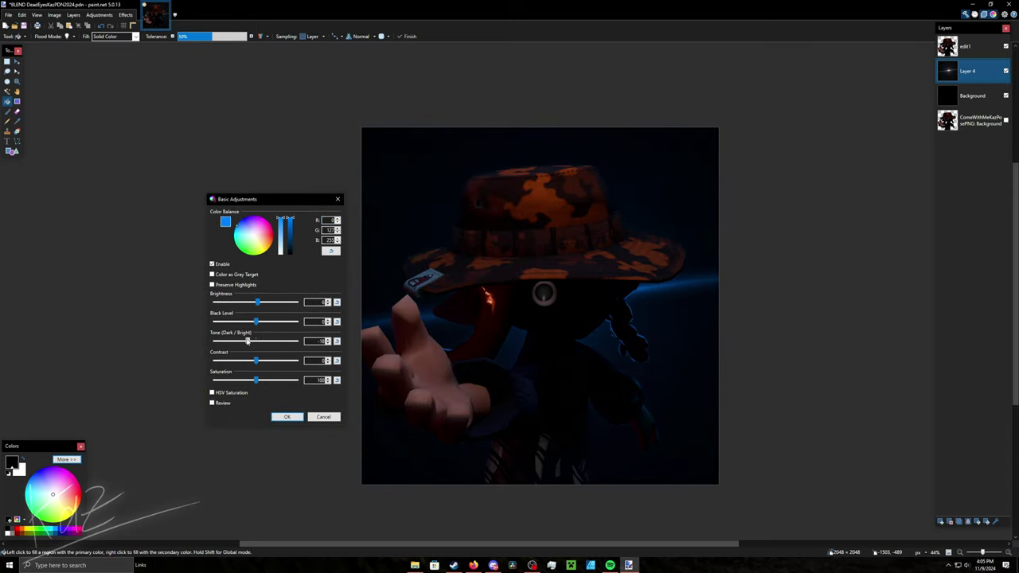
{"action": "key", "text": "Return"}
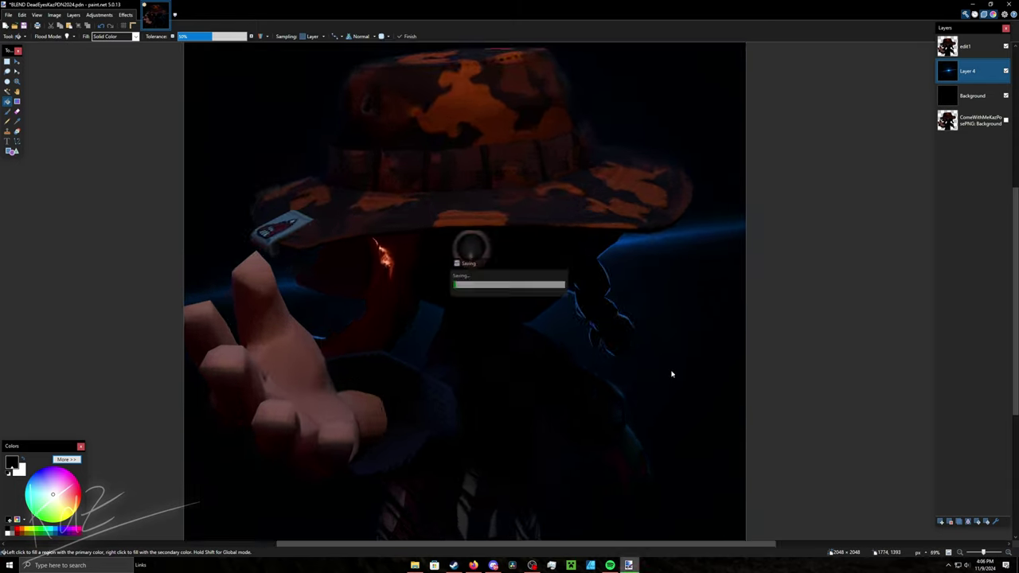
- Add a new top layer and draw a fading black gradient on it that darkens the upper part of the image
{"action": "key", "text": "ctrl+shift+n"}
{"action": "key", "text": "g"}
{"action": "left_click_drag", "start_coordinate": [435, 103], "coordinate": [518, 312]}
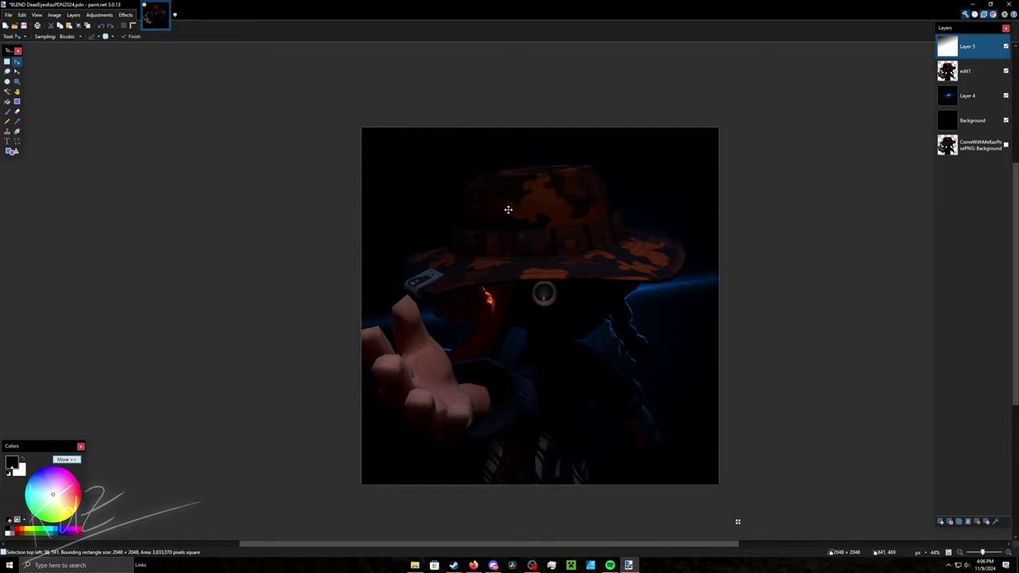
{"action": "scroll", "coordinate": [541, 209], "scroll_direction": "down", "scroll_amount": 1, "text": "ctrl"}
{"action": "scroll", "coordinate": [541, 209], "scroll_direction": "up", "scroll_amount": 2, "text": "ctrl"}
{"action": "scroll", "coordinate": [538, 231], "scroll_direction": "down", "scroll_amount": 2, "text": "ctrl"}
{"action": "scroll", "coordinate": [536, 241], "scroll_direction": "up", "scroll_amount": 3, "text": "ctrl"}
- Use Basic Adjustments on the edit1 layer with saturation 105, black level 2 and slightly raised brightness and tone
{"action": "key", "text": "alt+Page_Down"}
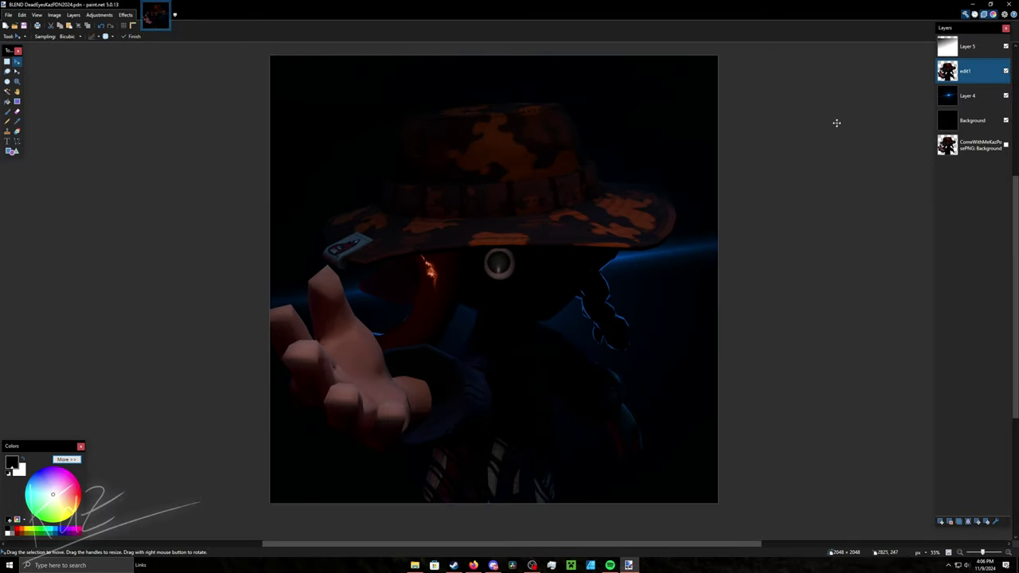
{"action": "key", "text": "ctrl+f"}
{"action": "left_click_drag", "start_coordinate": [493, 167], "coordinate": [760, 170]}
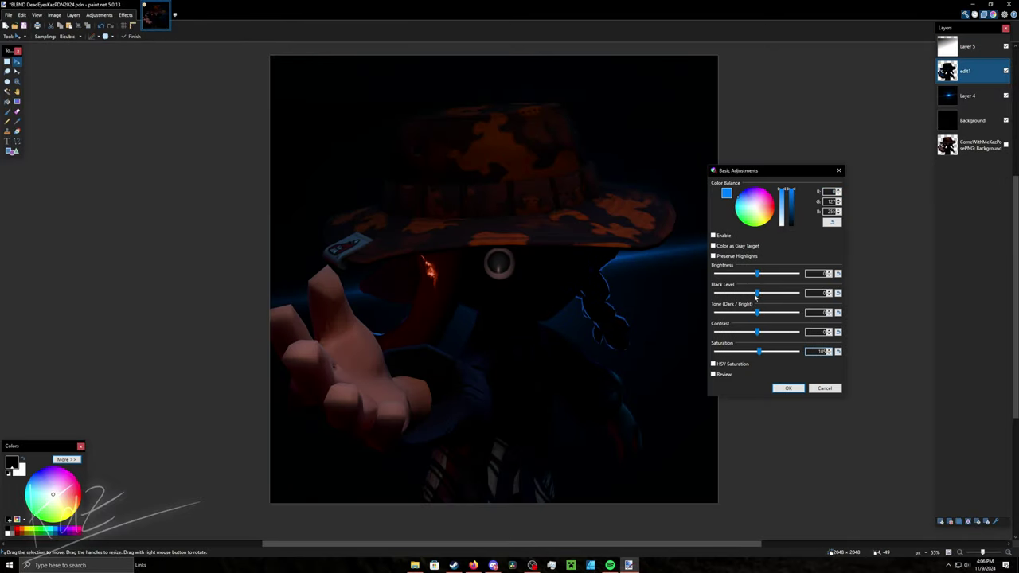
{"action": "key", "text": "Page_Up"}
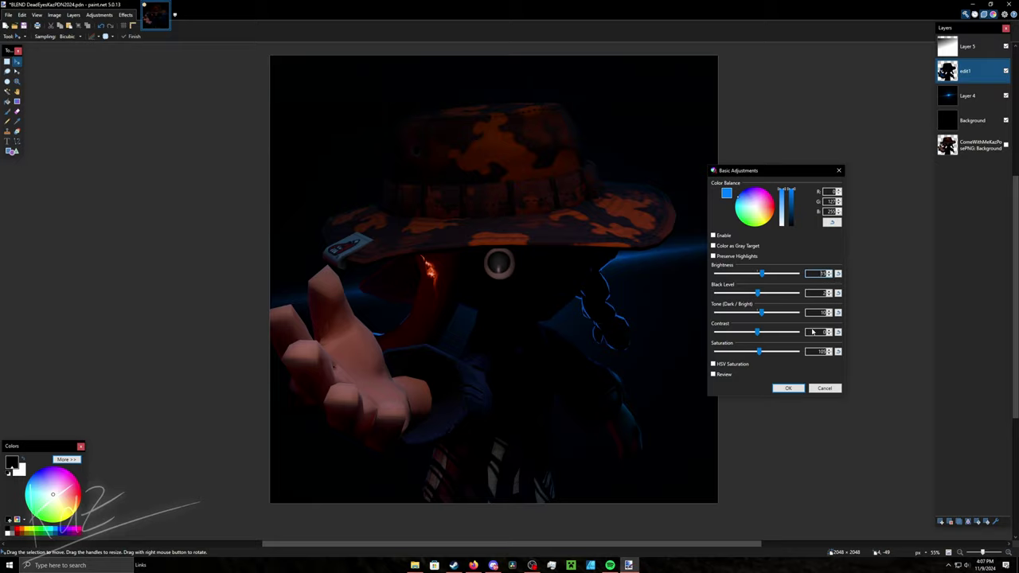
{"action": "key", "text": "Escape"}
- Duplicate the edit1 layer and apply the Pixel Drag effect to the lower copy
{"action": "key", "text": "ctrl+shift+d"}
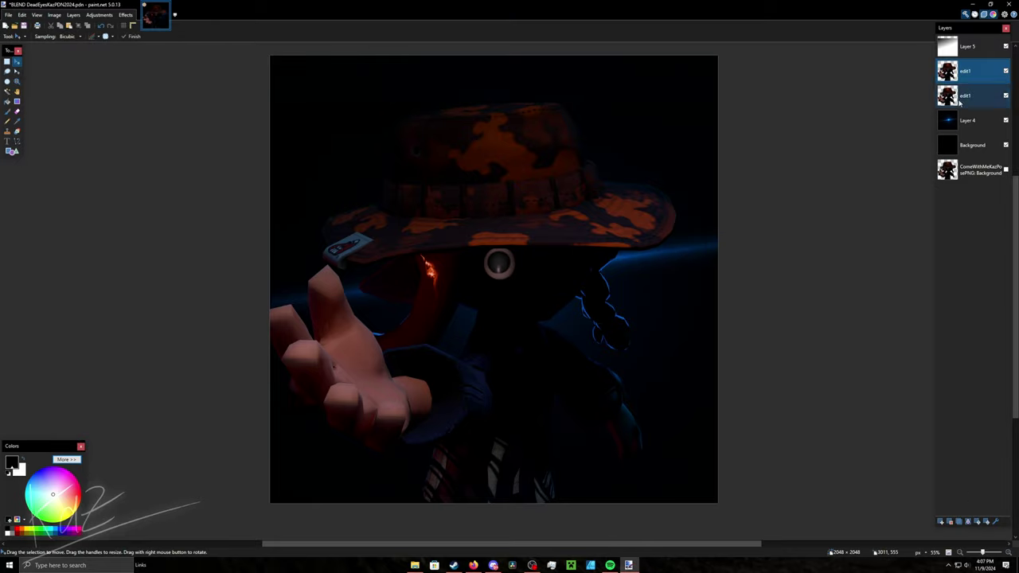
{"action": "left_click", "coordinate": [125, 14]}
{"action": "mouse_move", "coordinate": [159, 136]}
{"action": "left_click", "coordinate": [263, 243]}
{"action": "left_click_drag", "start_coordinate": [509, 229], "coordinate": [798, 221]}
{"action": "mouse_move", "coordinate": [796, 260]}
{"action": "left_mouse_down"}
{"action": "mouse_move", "coordinate": [765, 262]}
{"action": "mouse_move", "coordinate": [776, 263]}
{"action": "left_mouse_up"}
{"action": "left_click", "coordinate": [814, 315]}
{"action": "left_click", "coordinate": [965, 95]}
- Erase the pixel streaks around the hand on the lower edit1 layer with a 300 px eraser at 49% hardness
{"action": "scroll", "coordinate": [734, 300], "scroll_direction": "down", "scroll_amount": 3, "text": "ctrl"}
{"action": "scroll", "coordinate": [735, 300], "scroll_direction": "up", "scroll_amount": 5, "text": "ctrl"}
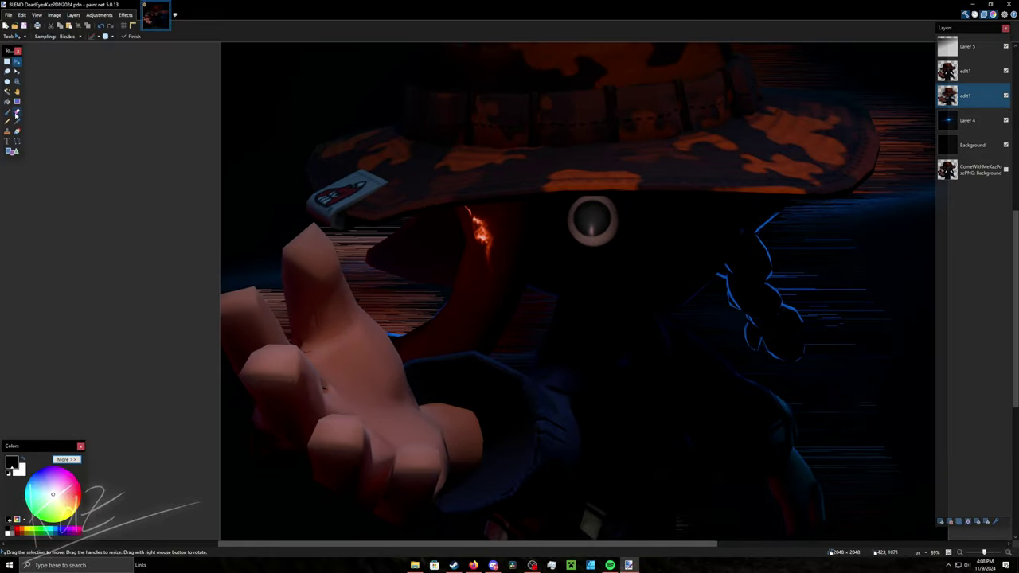
{"action": "scroll", "coordinate": [357, 337], "scroll_direction": "down", "scroll_amount": 5, "text": "ctrl"}
{"action": "scroll", "coordinate": [421, 234], "scroll_direction": "up", "scroll_amount": 4, "text": "ctrl"}
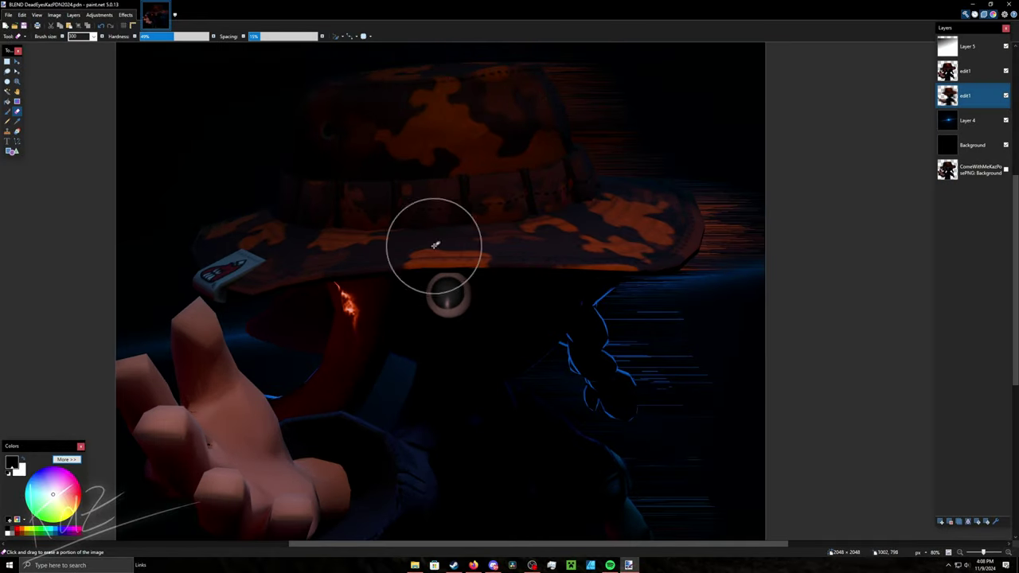
{"action": "scroll", "coordinate": [421, 234], "scroll_direction": "down", "scroll_amount": 2, "text": "ctrl"}
- Apply Pixel Drag to the lower edit1 layer again with count 350 and a reduced maximum magnitude
{"action": "left_click", "coordinate": [125, 14]}
{"action": "mouse_move", "coordinate": [159, 145]}
{"action": "left_click", "coordinate": [262, 252]}
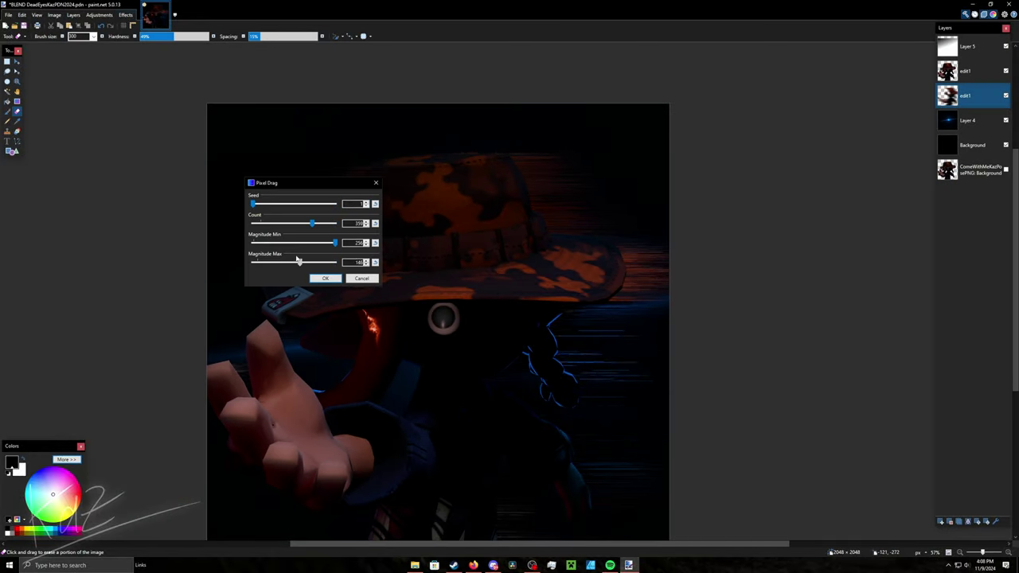
{"action": "left_click", "coordinate": [324, 277]}
- Apply the Glow effect to the lower edit1 layer with brightness 10 and contrast 10
{"action": "scroll", "coordinate": [371, 250], "scroll_direction": "up", "scroll_amount": 1, "text": "ctrl"}
{"action": "left_click", "coordinate": [125, 14]}
{"action": "mouse_move", "coordinate": [183, 146]}
{"action": "left_click", "coordinate": [230, 146]}
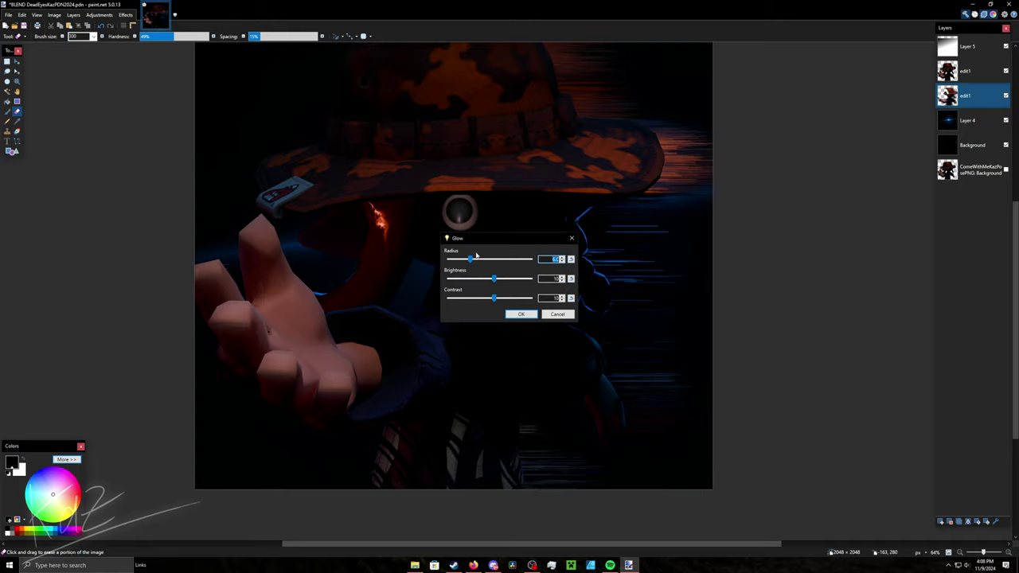
{"action": "left_click", "coordinate": [521, 313]}
{"action": "scroll", "coordinate": [518, 302], "scroll_direction": "down", "scroll_amount": 3, "text": "ctrl"}
{"action": "scroll", "coordinate": [468, 257], "scroll_direction": "up", "scroll_amount": 4, "text": "ctrl"}
- Add a new top layer and paste a bright lens flare centred on the eye, enlarged to about 3147 × 1771 px
{"action": "key", "text": "ctrl+shift+n"}
{"action": "scroll", "coordinate": [687, 205], "scroll_direction": "down", "scroll_amount": 3, "text": "ctrl"}
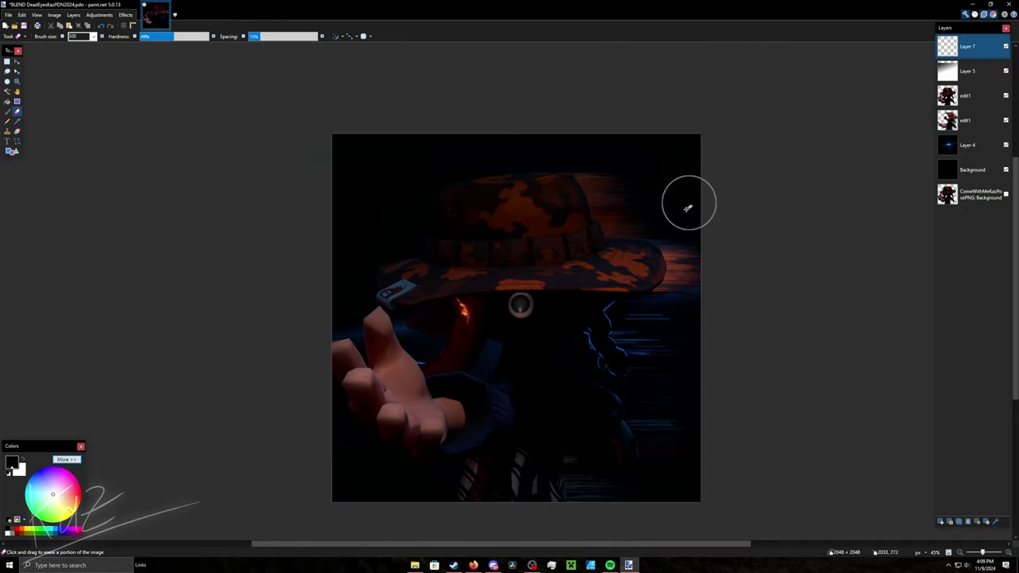
{"action": "scroll", "coordinate": [560, 356], "scroll_direction": "up", "scroll_amount": 2, "text": "ctrl"}
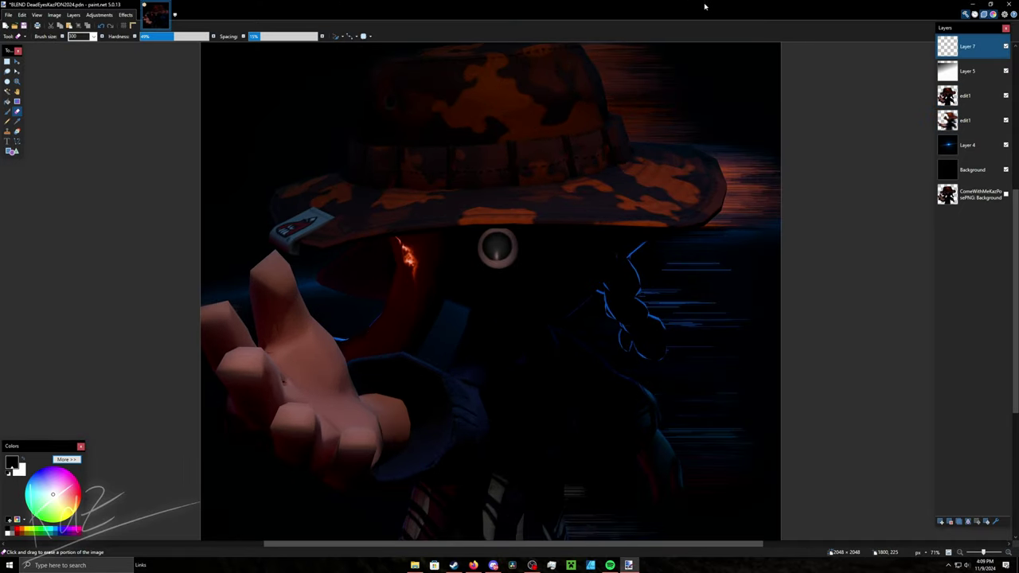
{"action": "key", "text": "ctrl+v"}
{"action": "left_click_drag", "start_coordinate": [725, 352], "coordinate": [1005, 469]}
{"action": "scroll", "coordinate": [925, 427], "scroll_direction": "down", "scroll_amount": 4, "text": "ctrl"}
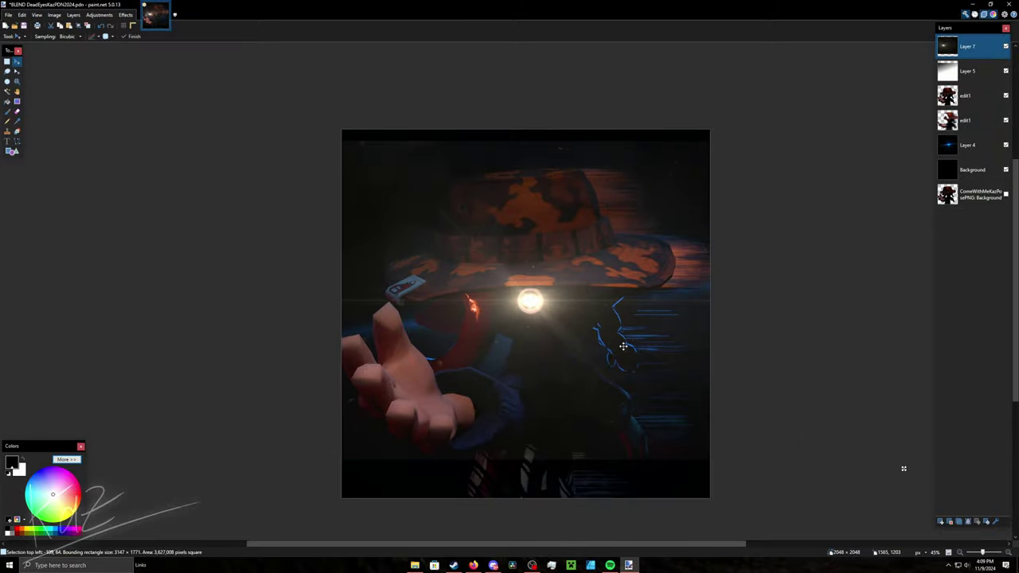
- Try to erase the flare over the eye's pupil with a 65 px eraser
{"action": "key", "text": "e"}
{"action": "scroll", "coordinate": [530, 301], "scroll_direction": "up", "scroll_amount": 9, "text": "ctrl"}
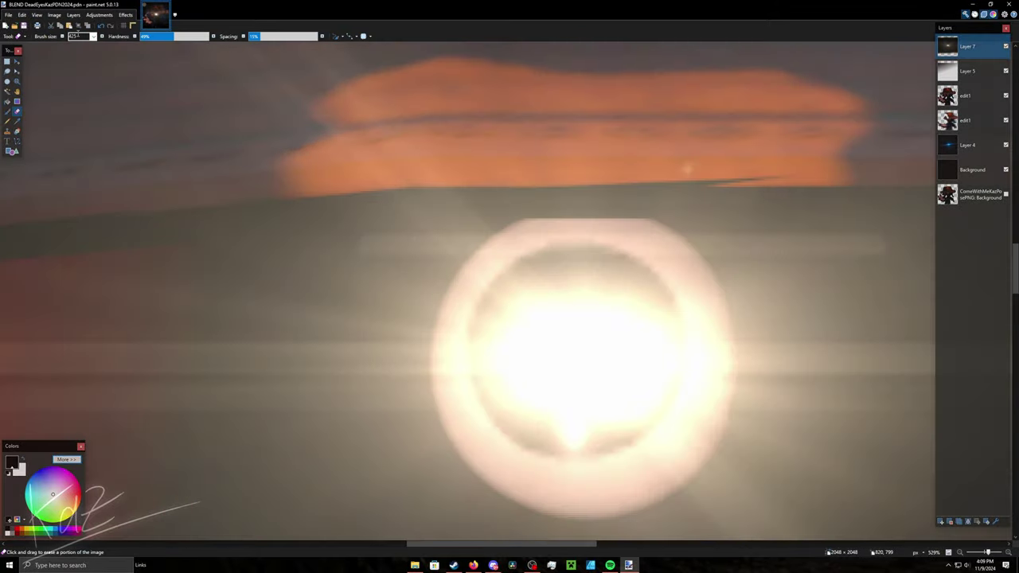
{"action": "mouse_move", "coordinate": [558, 337]}
{"action": "left_mouse_down"}
{"action": "mouse_move", "coordinate": [551, 389]}
{"action": "mouse_move", "coordinate": [623, 354]}
{"action": "mouse_move", "coordinate": [537, 340]}
{"action": "mouse_move", "coordinate": [595, 382]}
{"action": "left_mouse_up"}
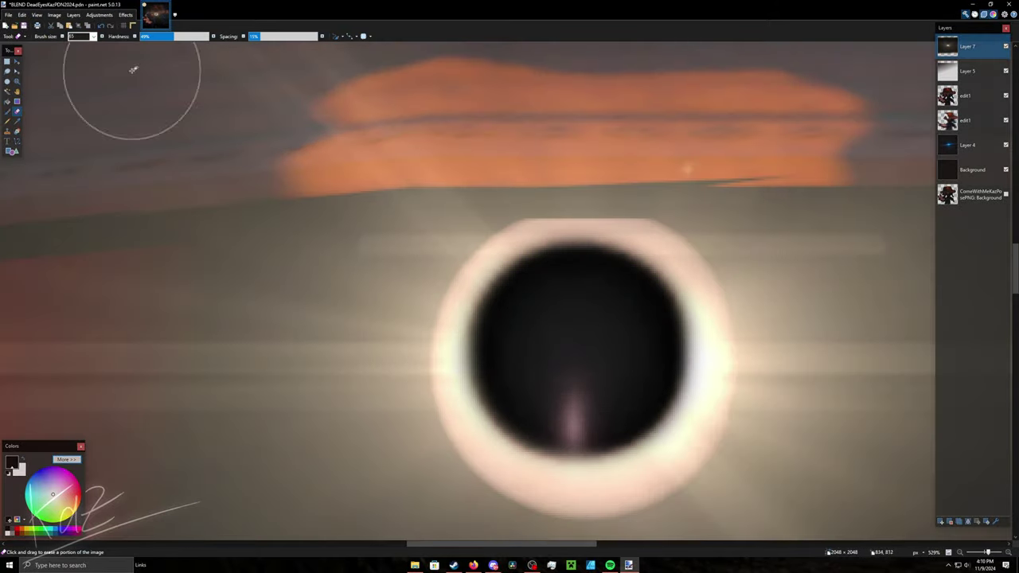
- Examine the darkened pupil and surrounding glow both up close and against the whole image
{"action": "scroll", "coordinate": [573, 346], "scroll_direction": "down", "scroll_amount": 12, "text": "ctrl"}
{"action": "scroll", "coordinate": [735, 357], "scroll_direction": "up", "scroll_amount": 8, "text": "ctrl"}
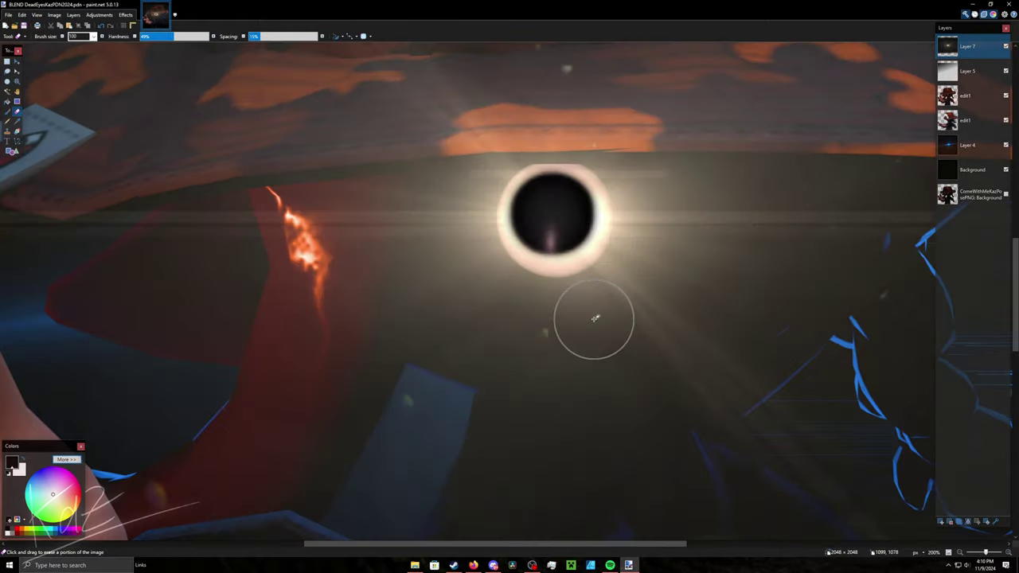
{"action": "scroll", "coordinate": [406, 266], "scroll_direction": "up", "scroll_amount": 6, "text": "ctrl"}
{"action": "scroll", "coordinate": [428, 244], "scroll_direction": "down", "scroll_amount": 12, "text": "ctrl"}
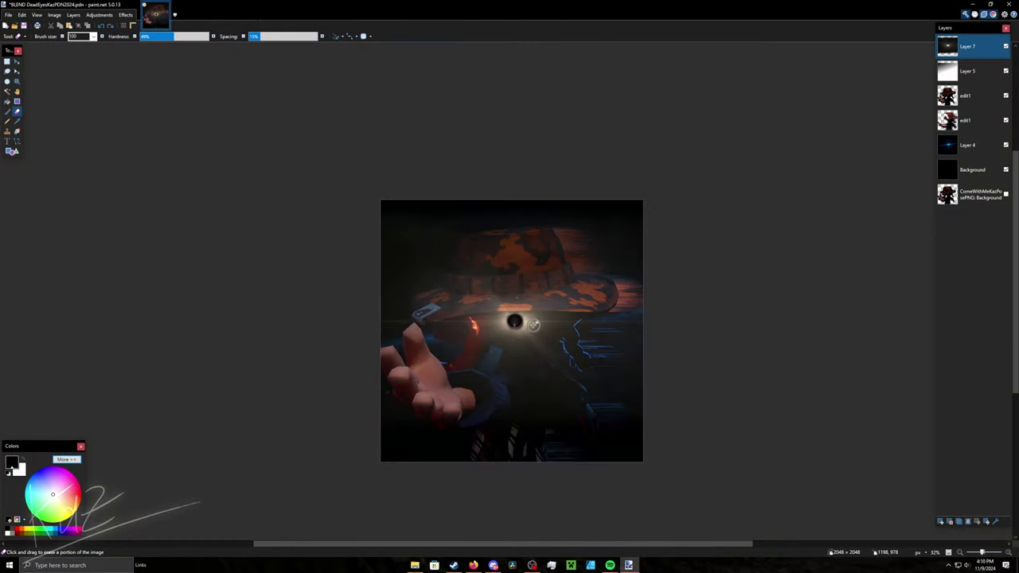
{"action": "scroll", "coordinate": [468, 320], "scroll_direction": "up", "scroll_amount": 8, "text": "ctrl"}
{"action": "scroll", "coordinate": [471, 319], "scroll_direction": "down", "scroll_amount": 10, "text": "ctrl"}
{"action": "scroll", "coordinate": [575, 326], "scroll_direction": "up", "scroll_amount": 9, "text": "ctrl"}
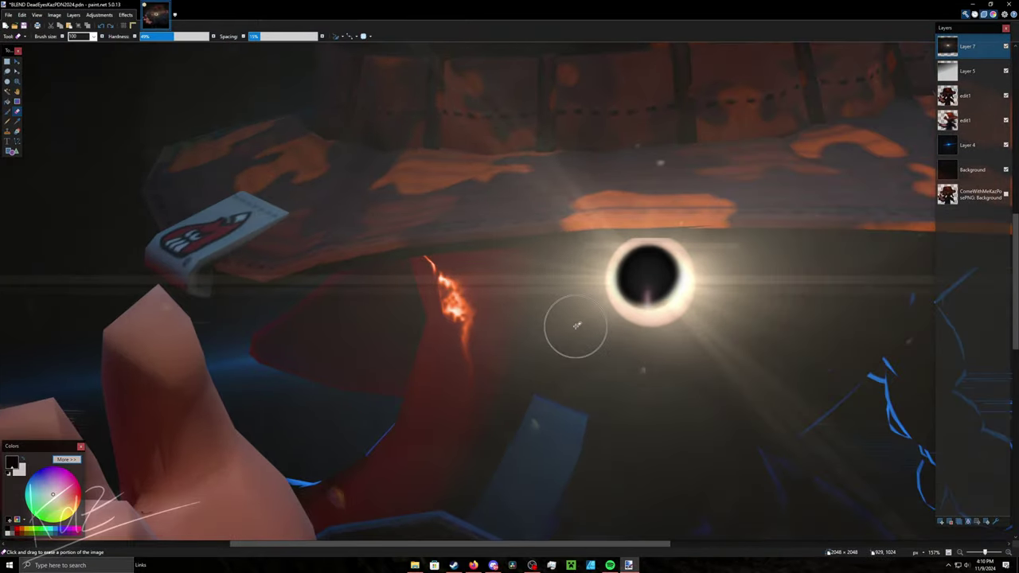
{"action": "scroll", "coordinate": [576, 326], "scroll_direction": "down", "scroll_amount": 10, "text": "ctrl"}
{"action": "scroll", "coordinate": [732, 353], "scroll_direction": "up", "scroll_amount": 2, "text": "ctrl"}
- Add a new empty layer above the flare layer
{"action": "key", "text": "ctrl+shift+n"}
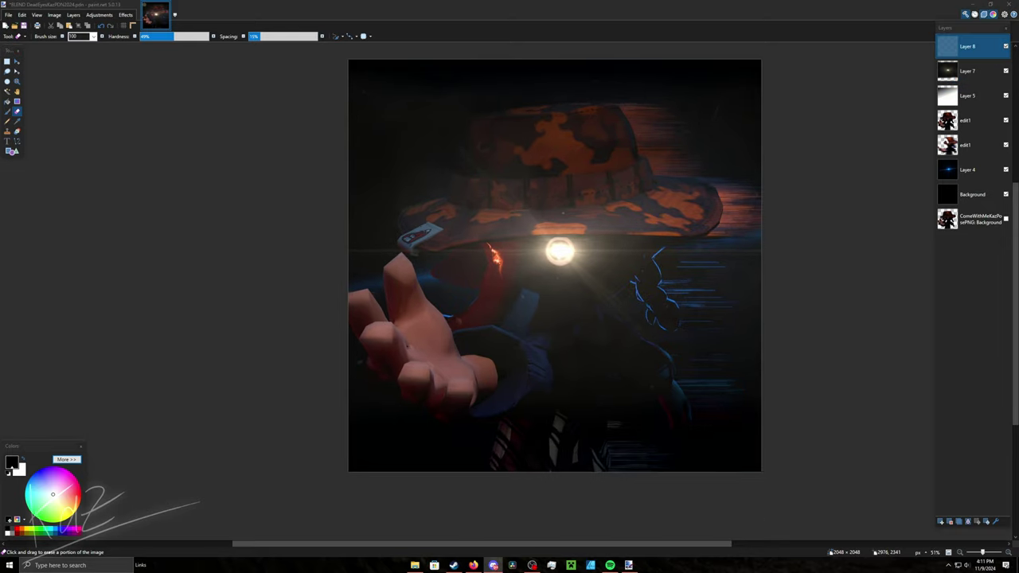
{"action": "left_click", "coordinate": [671, 70]}
{"action": "scroll", "coordinate": [671, 71], "scroll_direction": "right", "scroll_amount": 2, "text": "shift"}
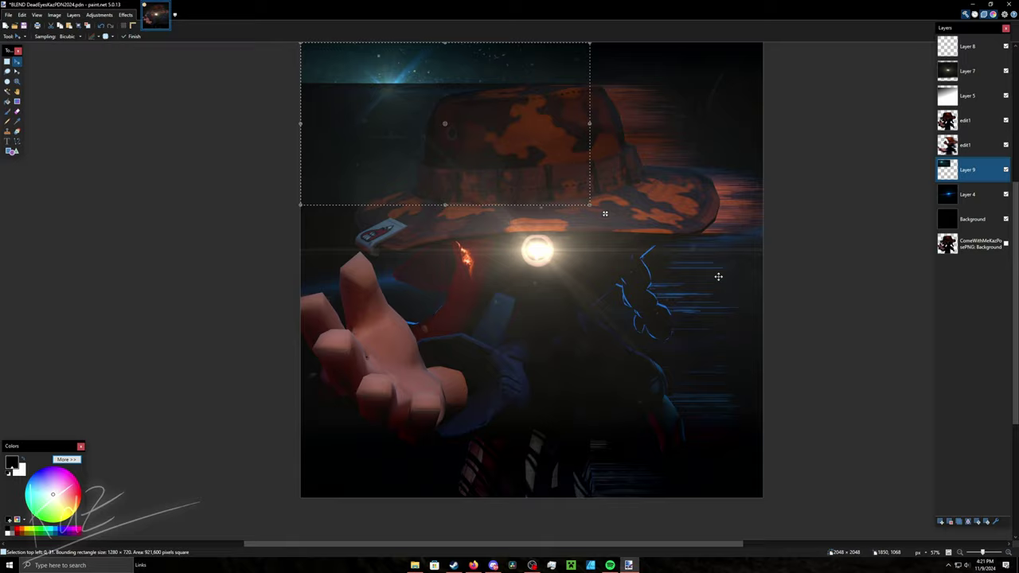
- Place the teal nebula image on a layer behind the character and set its blend mode to Additive
{"action": "key", "text": "F4"}
{"action": "left_click", "coordinate": [502, 290]}
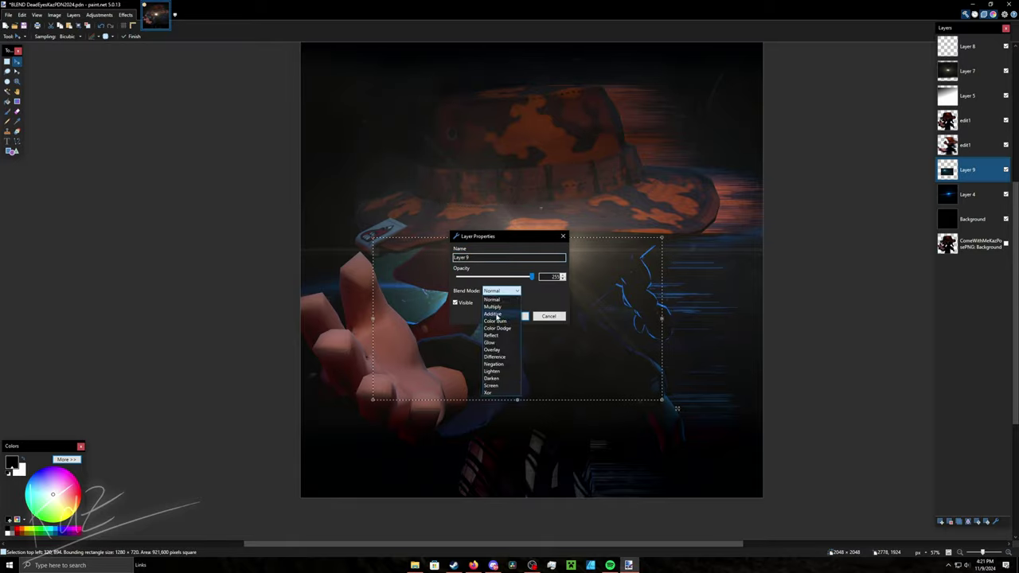
{"action": "left_click", "coordinate": [493, 314]}
{"action": "key", "text": "Return"}
- Rotate the nebula to span the background behind the character and soften it with a 650 px eraser
{"action": "right_click_drag", "start_coordinate": [768, 416], "coordinate": [640, 199]}
{"action": "left_click", "coordinate": [160, 40]}
{"action": "scroll", "coordinate": [478, 310], "scroll_direction": "down", "scroll_amount": 2, "text": "ctrl"}
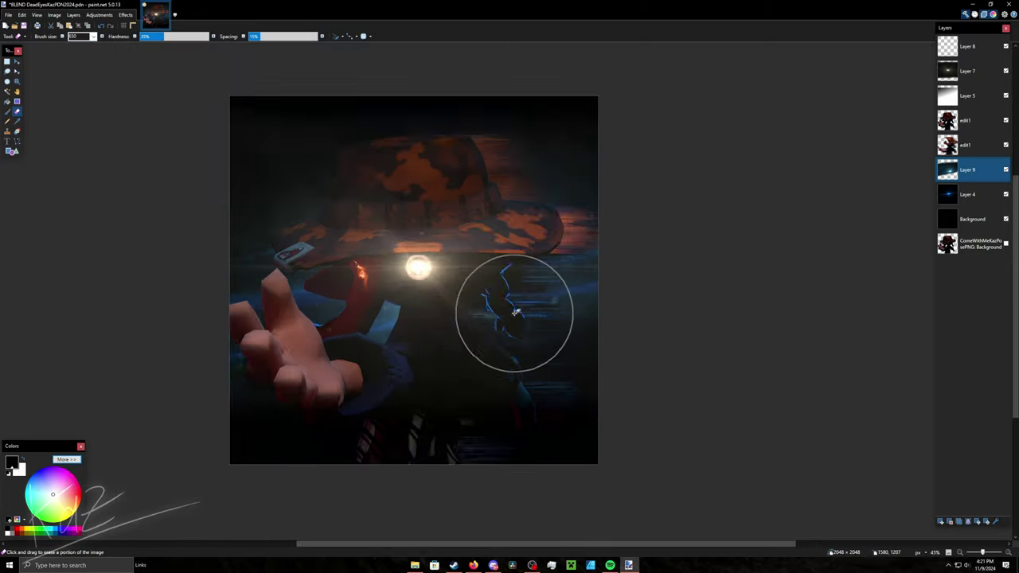
{"action": "scroll", "coordinate": [307, 261], "scroll_direction": "left", "scroll_amount": 3}
{"action": "scroll", "coordinate": [281, 268], "scroll_direction": "up", "scroll_amount": 1, "text": "ctrl"}
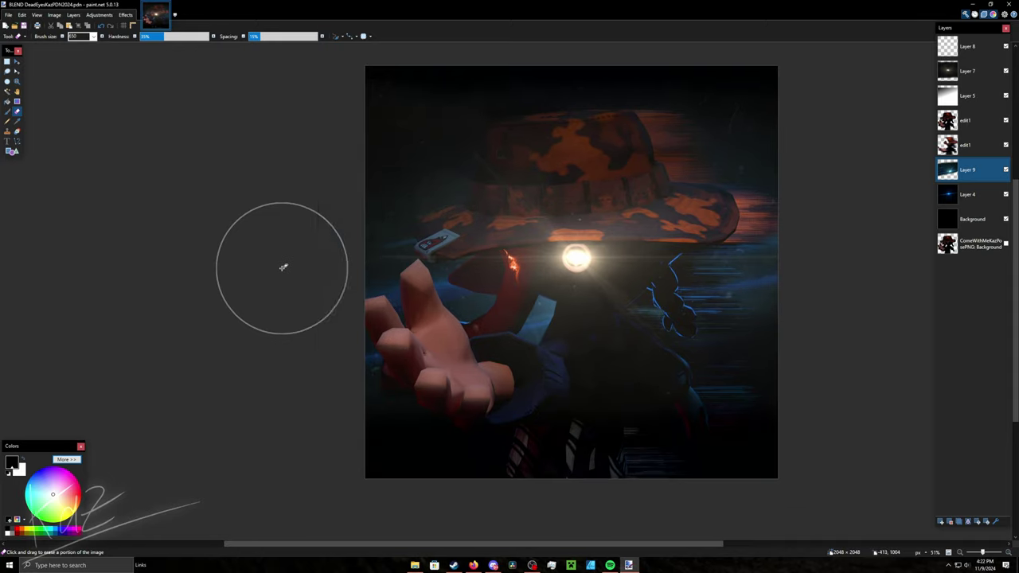
- Stack two copies of the flattened image at the top of the layers and select the lower copy
{"action": "left_click", "coordinate": [961, 57]}
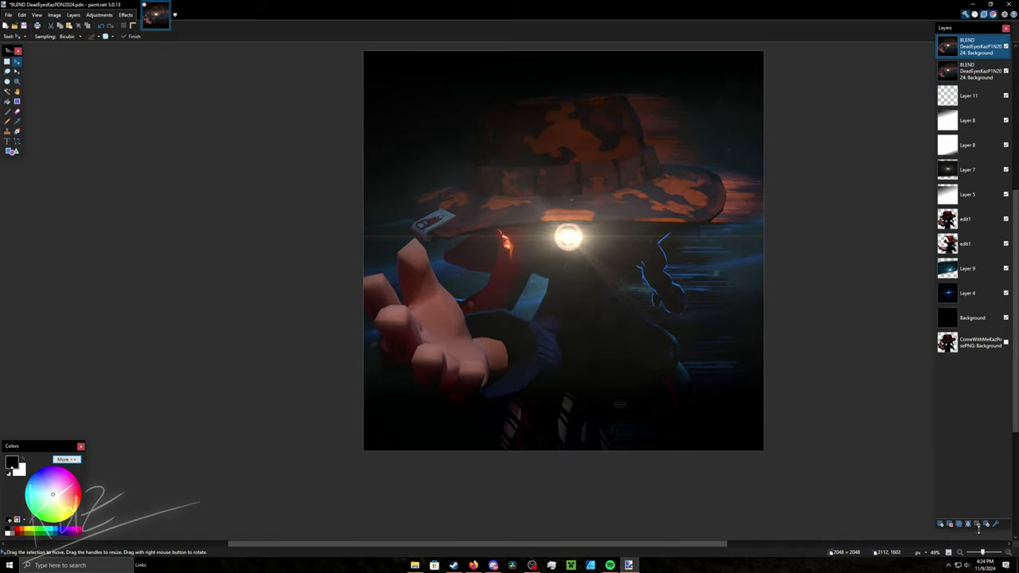
{"action": "left_click_drag", "start_coordinate": [346, 482], "coordinate": [500, 392]}
{"action": "scroll", "coordinate": [500, 392], "scroll_direction": "up", "scroll_amount": 1}
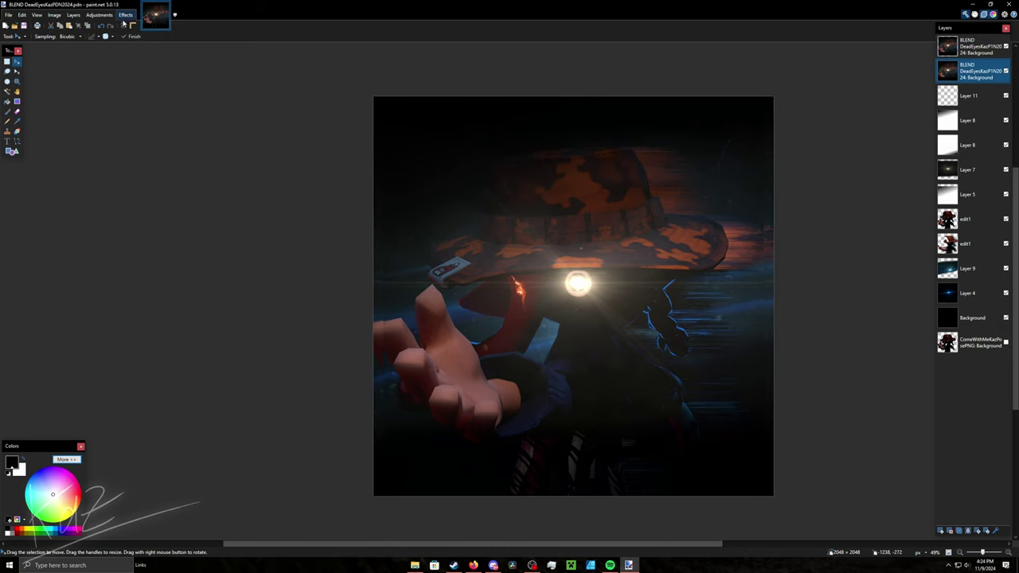
- Apply a Zoom Blur to the lower flattened copy with distance 1.52, focus 4.00 and quality 8
{"action": "left_click", "coordinate": [125, 14]}
{"action": "left_click", "coordinate": [200, 210]}
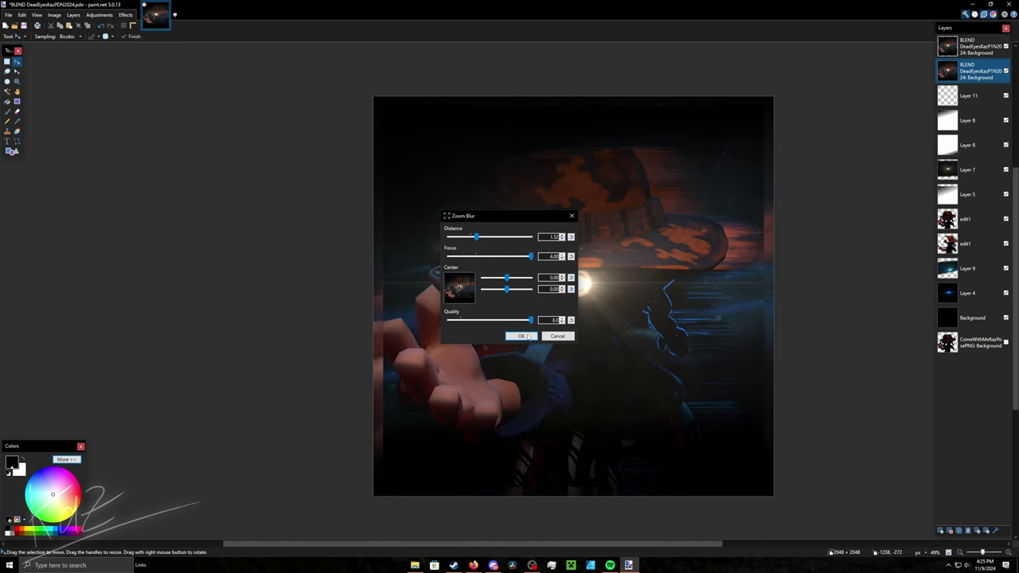
{"action": "left_click", "coordinate": [521, 335]}
- Brighten the blurred copy with Basic Adjustments, setting brightness to 73 and lowering the black level slightly
{"action": "left_click", "coordinate": [125, 15]}
{"action": "left_click", "coordinate": [156, 230]}
{"action": "left_click_drag", "start_coordinate": [496, 269], "coordinate": [513, 271]}
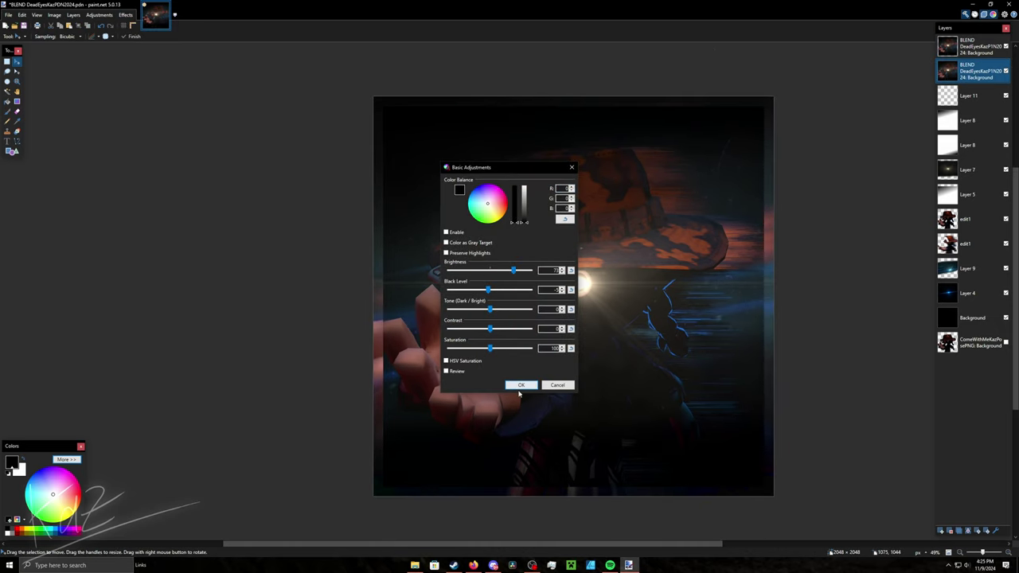